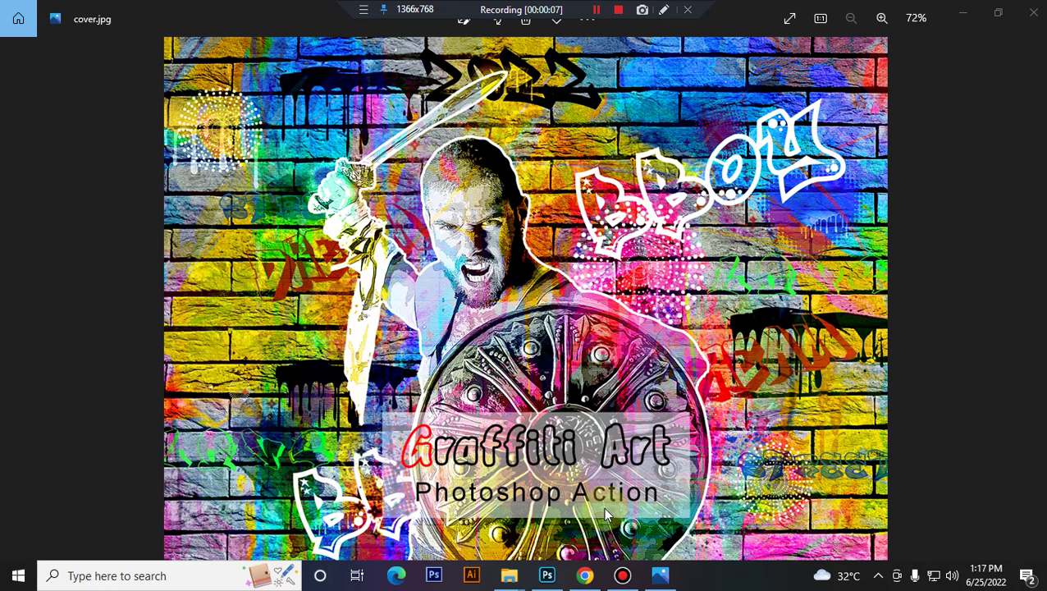
# - Load the Graffiti Art Photoshop Action file into Photoshop
pyautogui.click(546, 575)
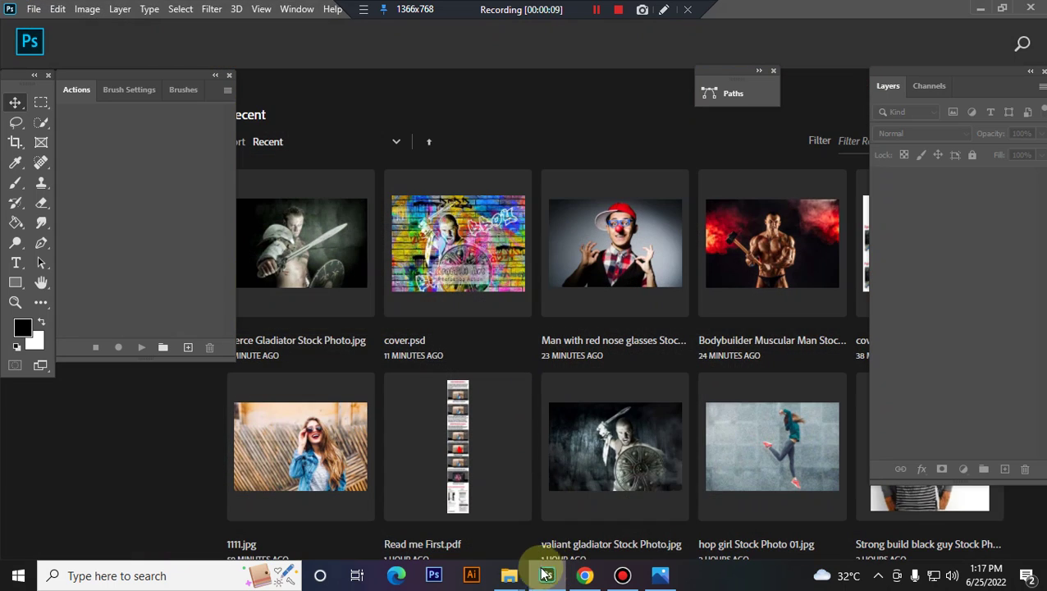
pyautogui.click(508, 576)
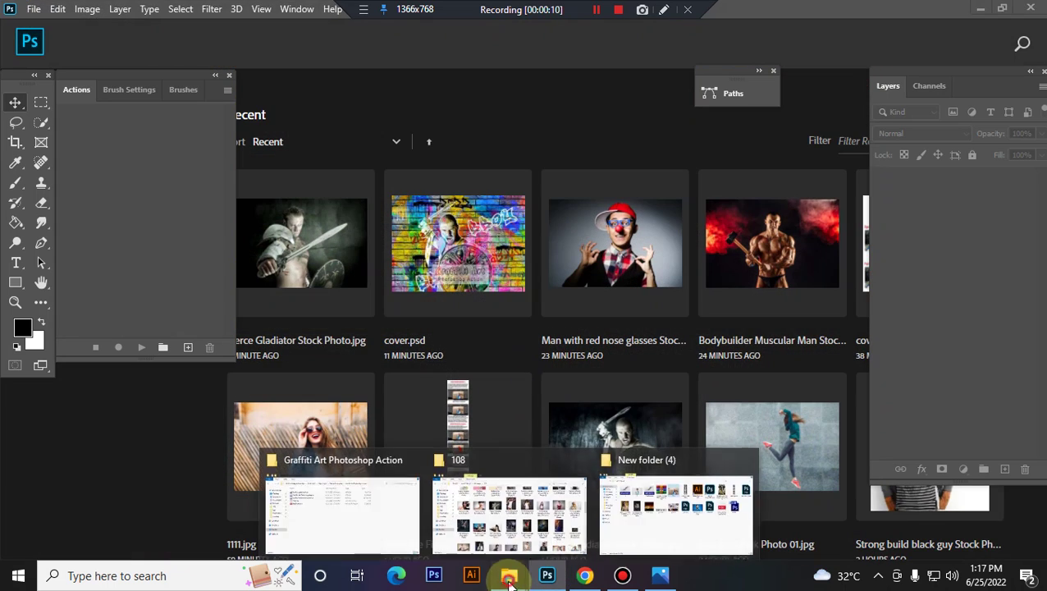
pyautogui.click(370, 520)
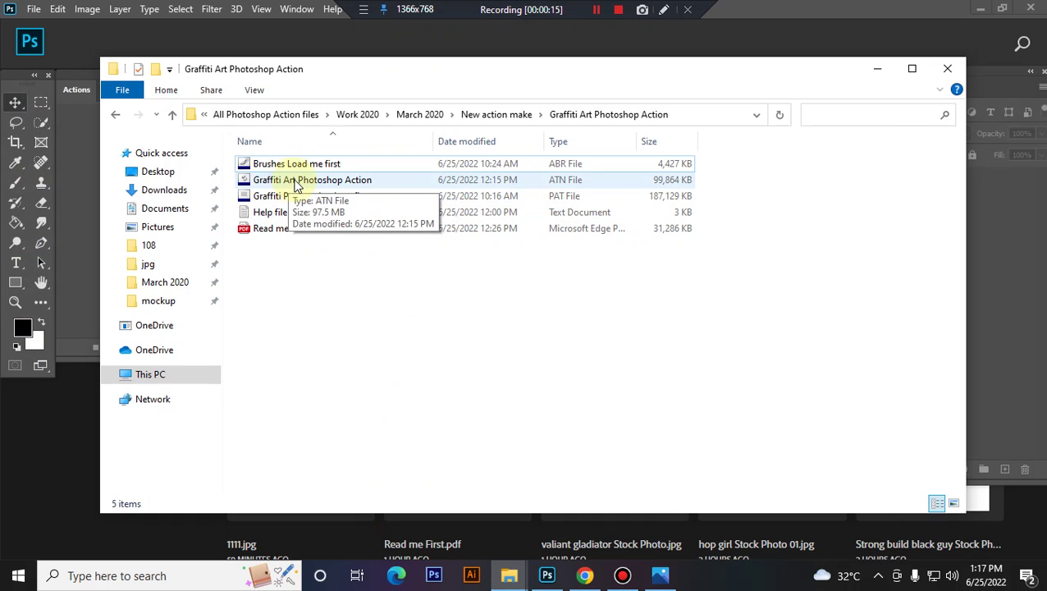
pyautogui.click(306, 183)
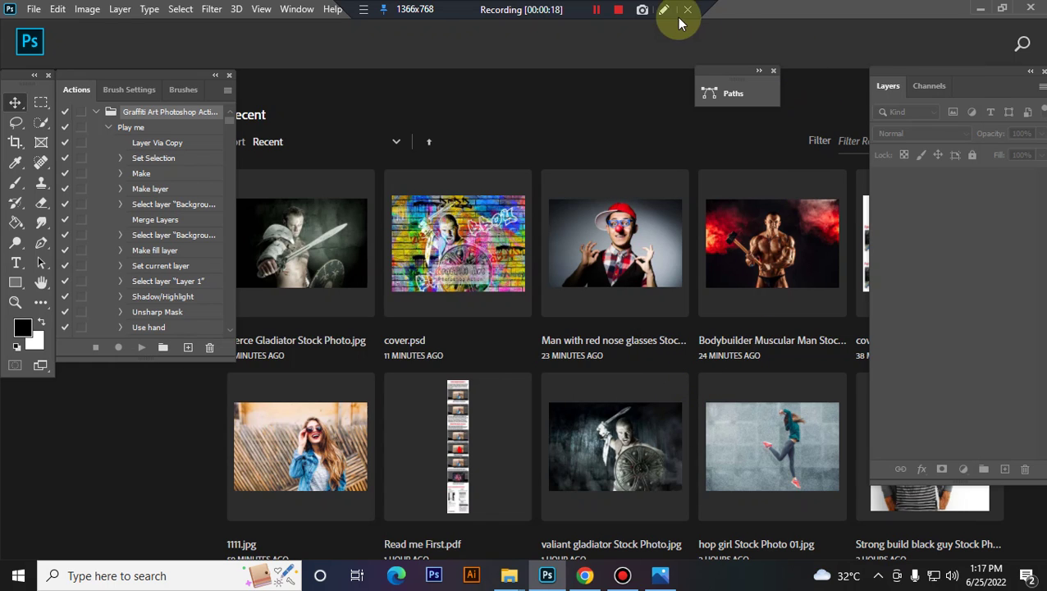
pyautogui.click(597, 10)
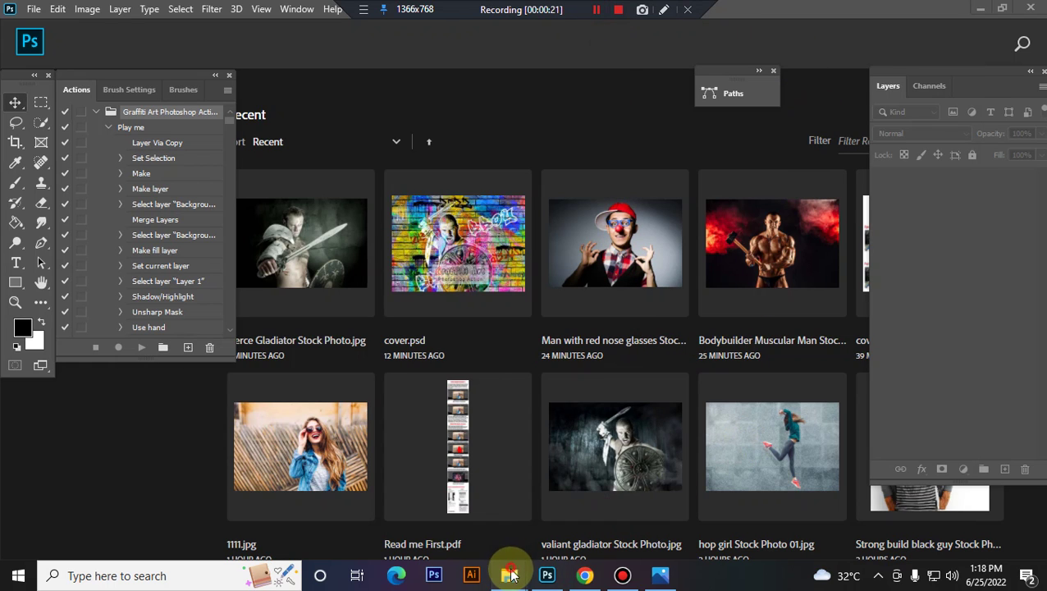
# - Load the 'Brushes Load me first' brush set into Photoshop
pyautogui.moveTo(508, 575)
pyautogui.click(396, 504)
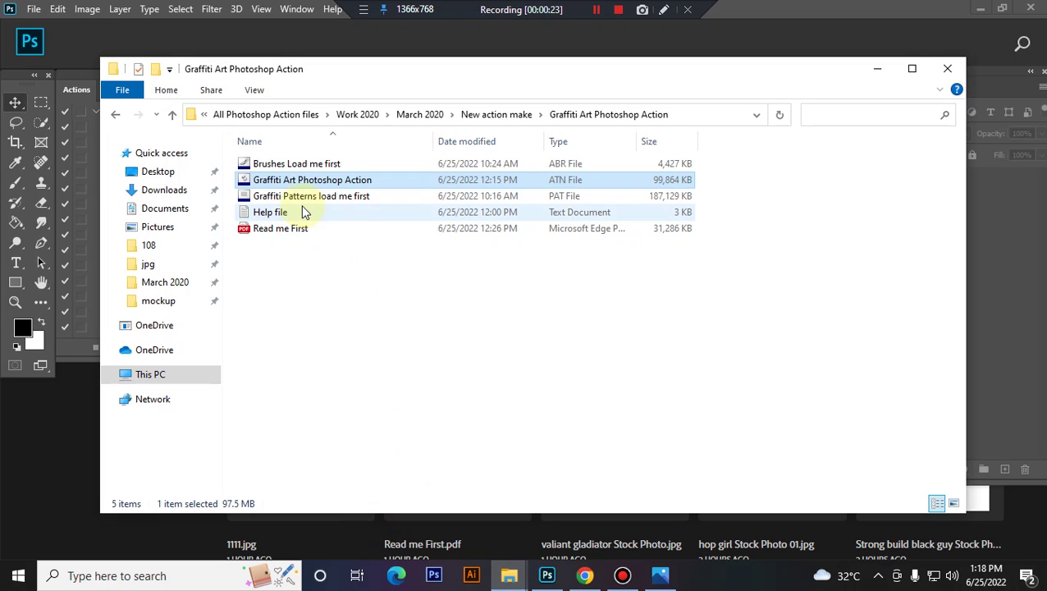
pyautogui.click(279, 166)
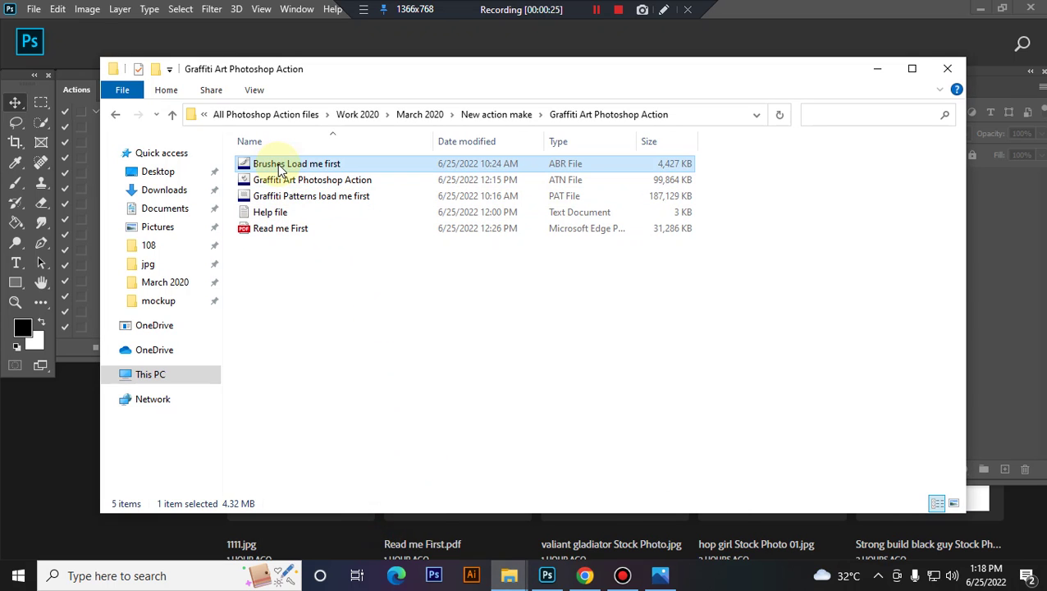
pyautogui.doubleClick(279, 167)
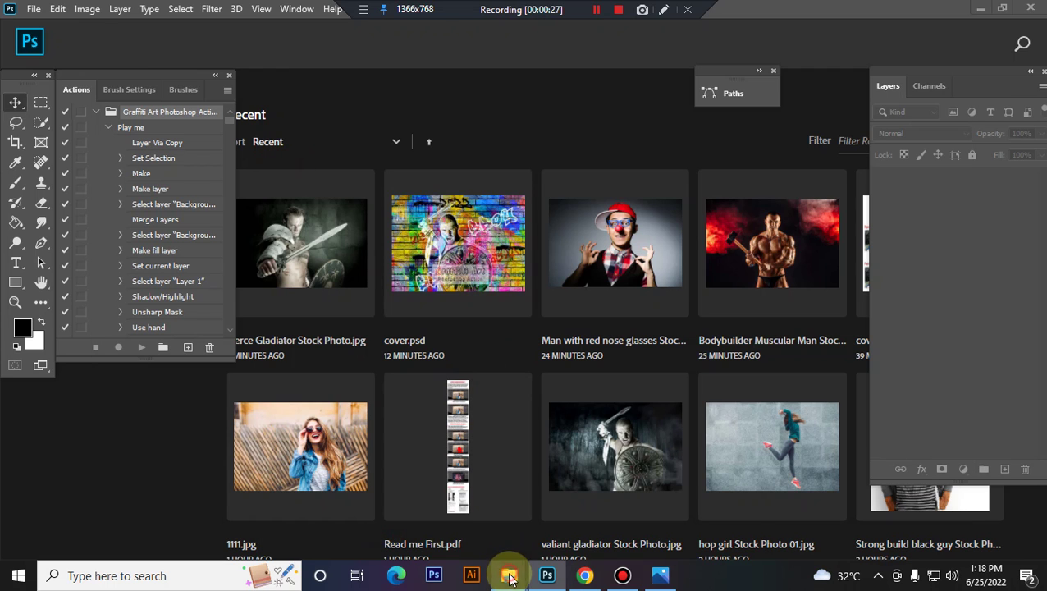
# - Load the 'Graffiti Patterns load me first' pattern set into Photoshop
pyautogui.moveTo(508, 575)
pyautogui.click(392, 517)
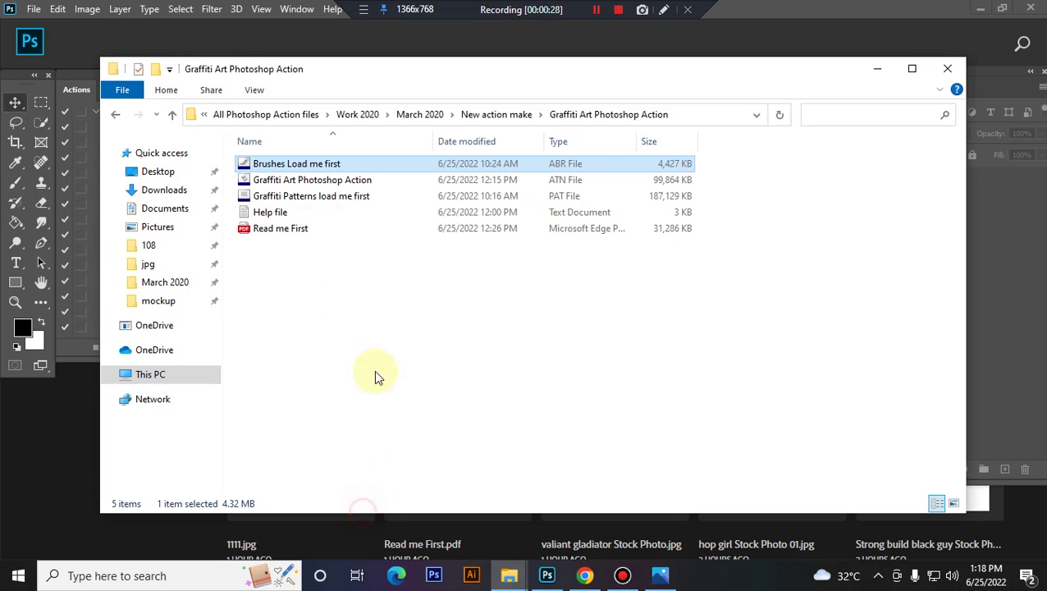
pyautogui.click(282, 199)
pyautogui.doubleClick(282, 199)
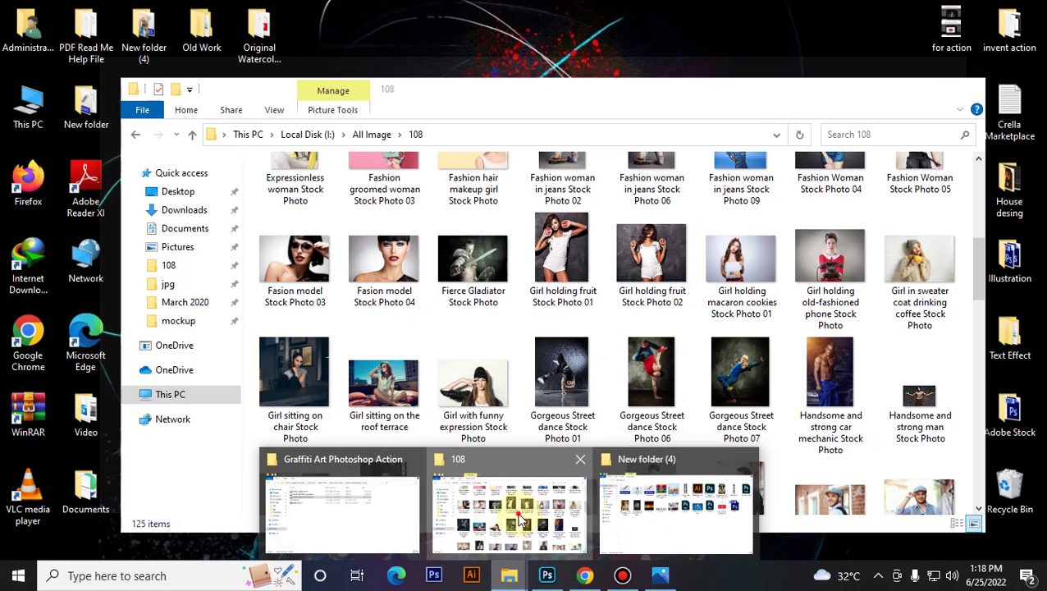
# - Drag the Fierce Gladiator Stock Photo from the 108 folder into Photoshop
pyautogui.moveTo(508, 575)
pyautogui.click(513, 512)
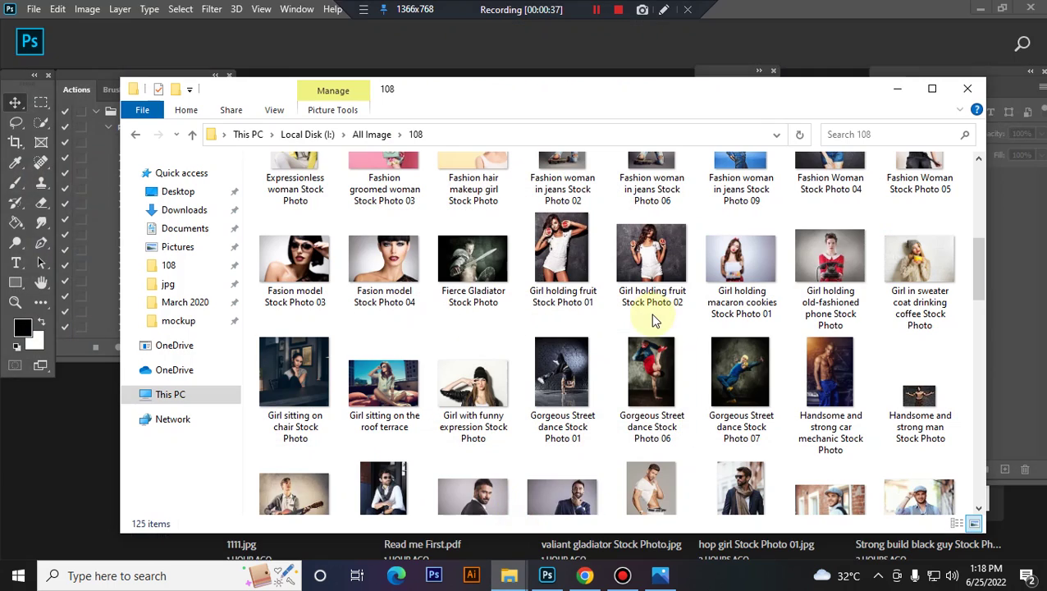
pyautogui.moveTo(472, 261); pyautogui.dragTo(559, 585)
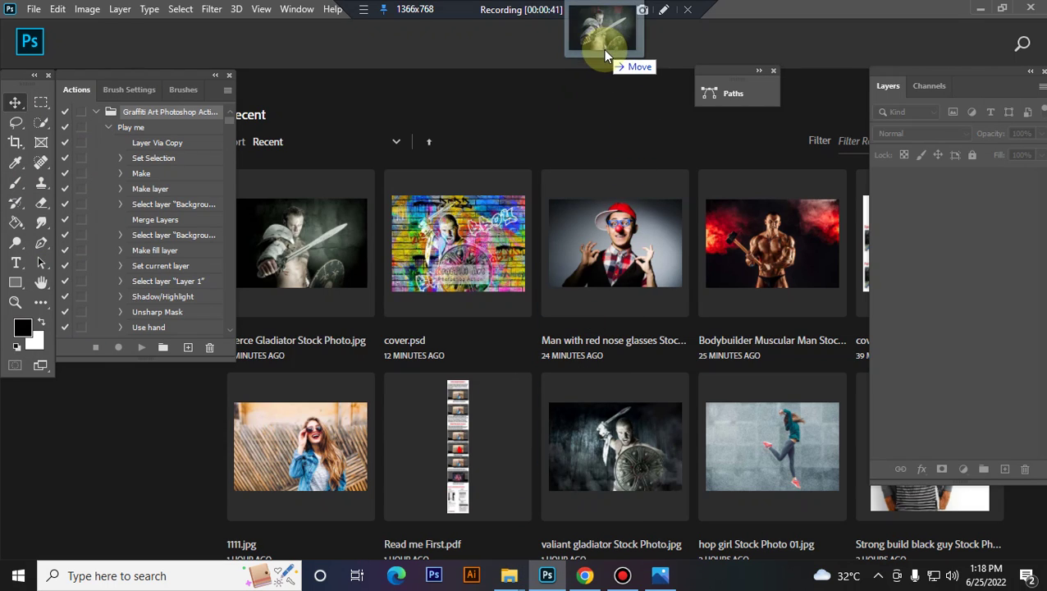
pyautogui.moveTo(560, 586); pyautogui.dragTo(603, 50)
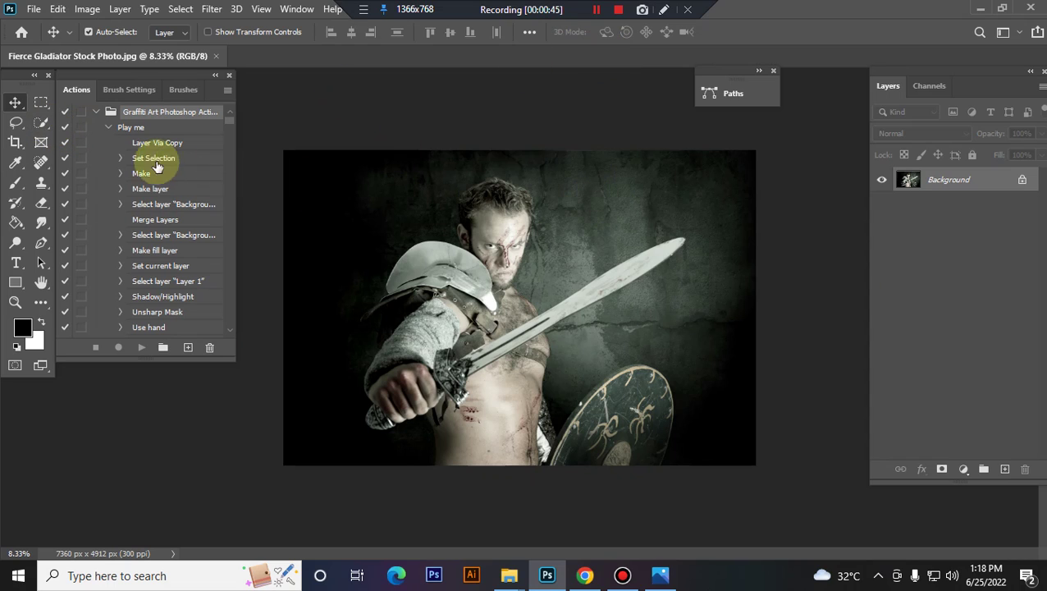
# - Select the gladiator with Select Subject, adding his sword and shield with Quick Selection
pyautogui.click(41, 123)
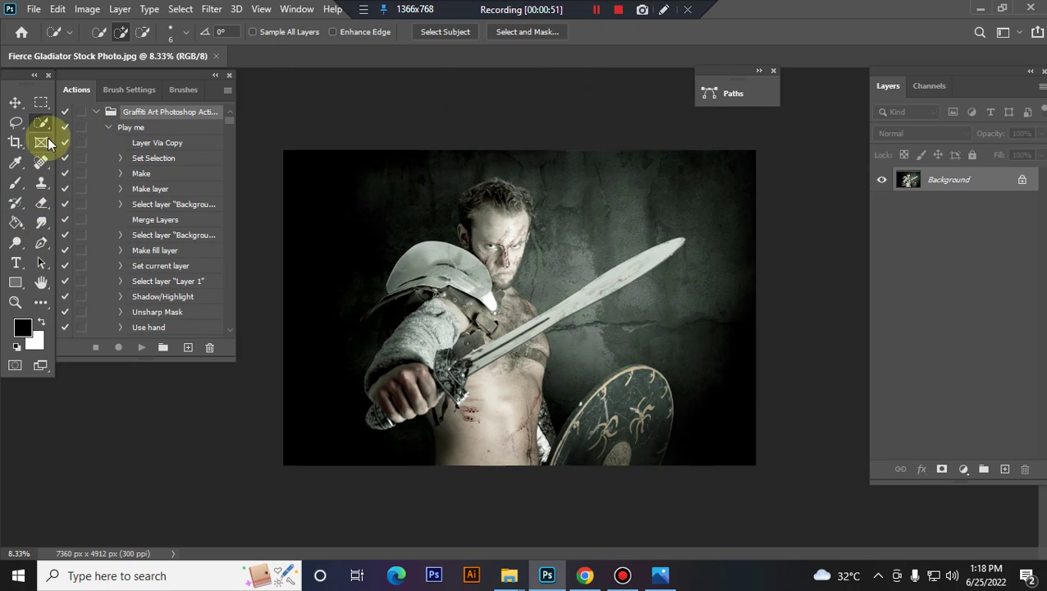
pyautogui.click(444, 32)
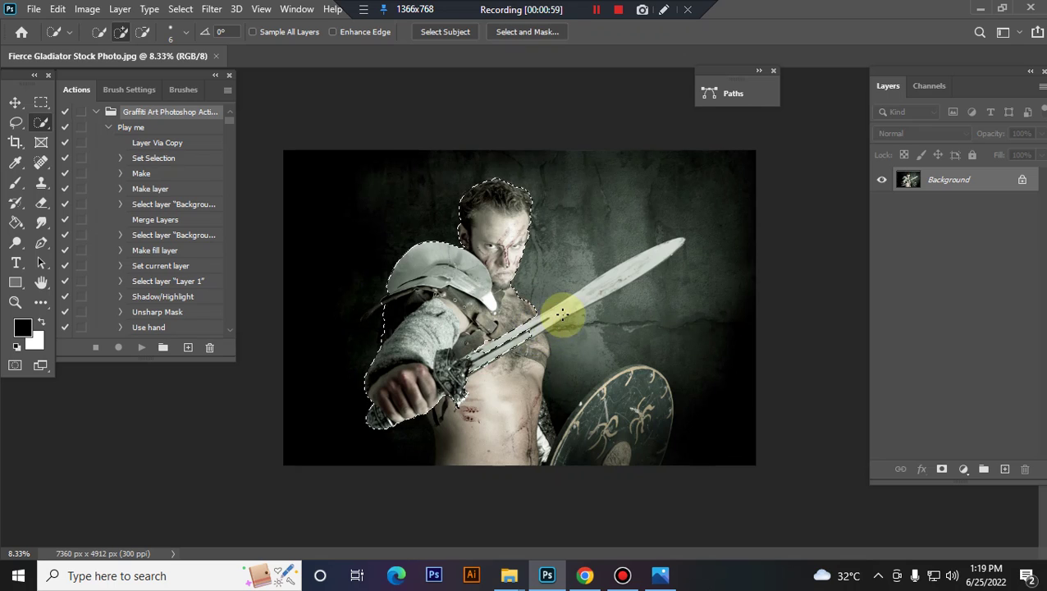
pyautogui.moveTo(634, 259)
pyautogui.mouseDown()
pyautogui.moveTo(502, 340)
pyautogui.moveTo(510, 419)
pyautogui.moveTo(456, 447)
pyautogui.mouseUp()
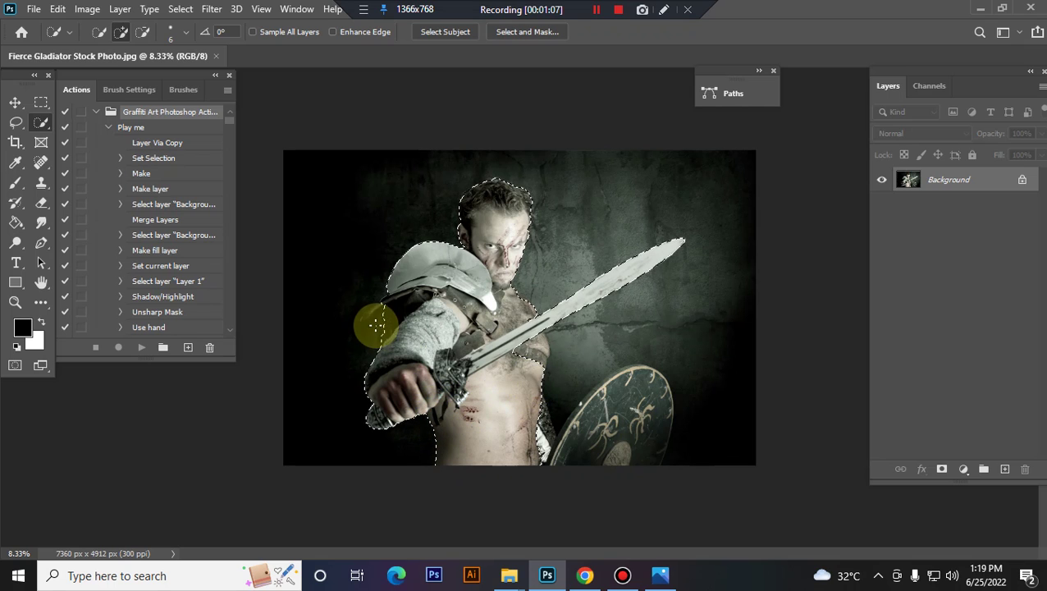
pyautogui.moveTo(533, 358)
pyautogui.mouseDown()
pyautogui.moveTo(521, 345)
pyautogui.moveTo(546, 439)
pyautogui.moveTo(603, 421)
pyautogui.moveTo(626, 453)
pyautogui.moveTo(656, 415)
pyautogui.mouseUp()
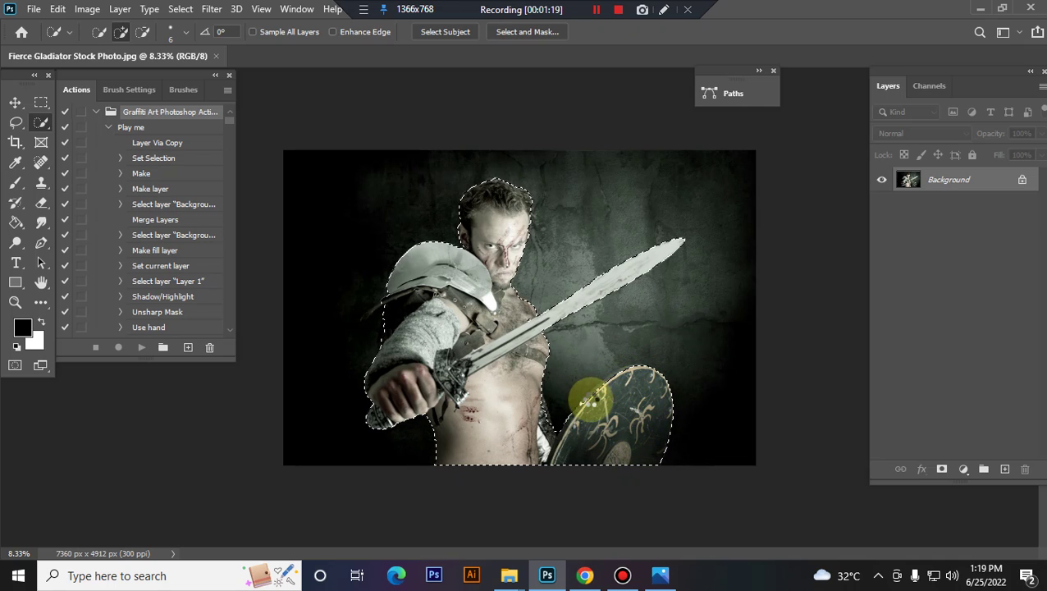
pyautogui.moveTo(614, 387); pyautogui.dragTo(579, 410)
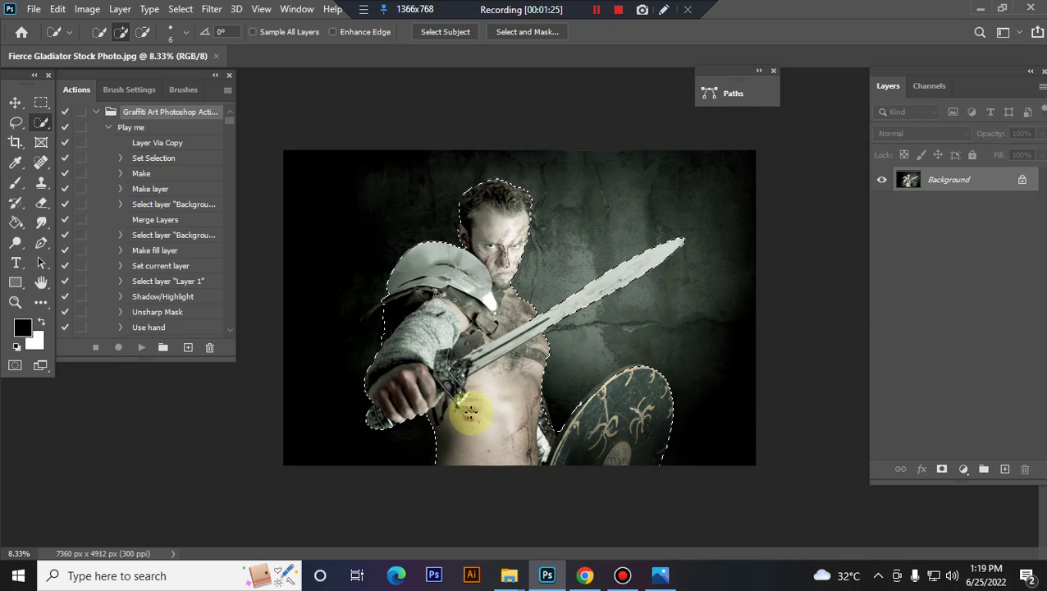
pyautogui.hotkey('ctrl', '+')
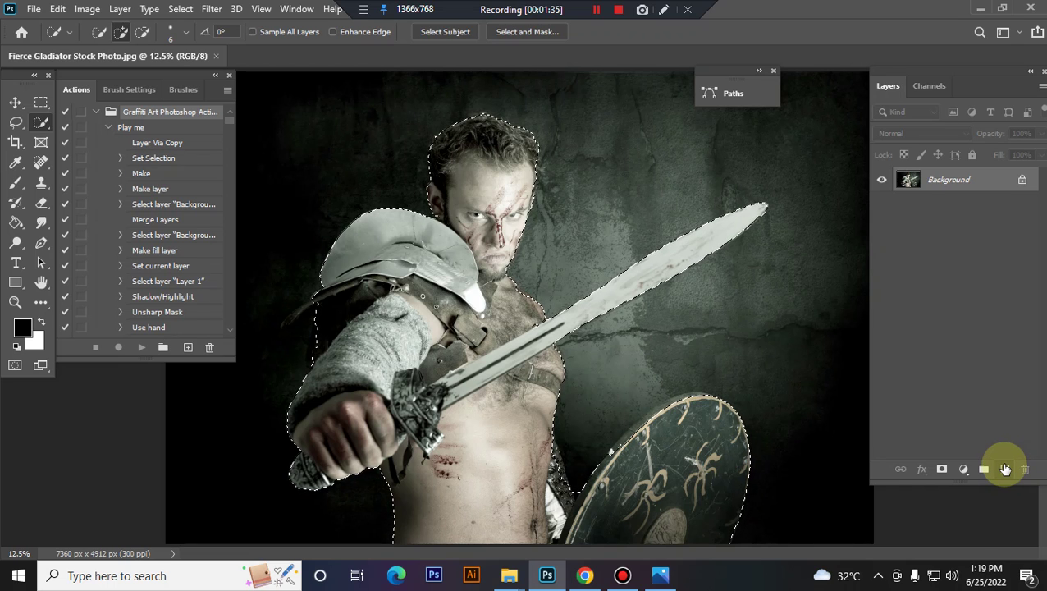
pyautogui.hotkey('ctrl', 'd')
pyautogui.hotkey('ctrl', '-')
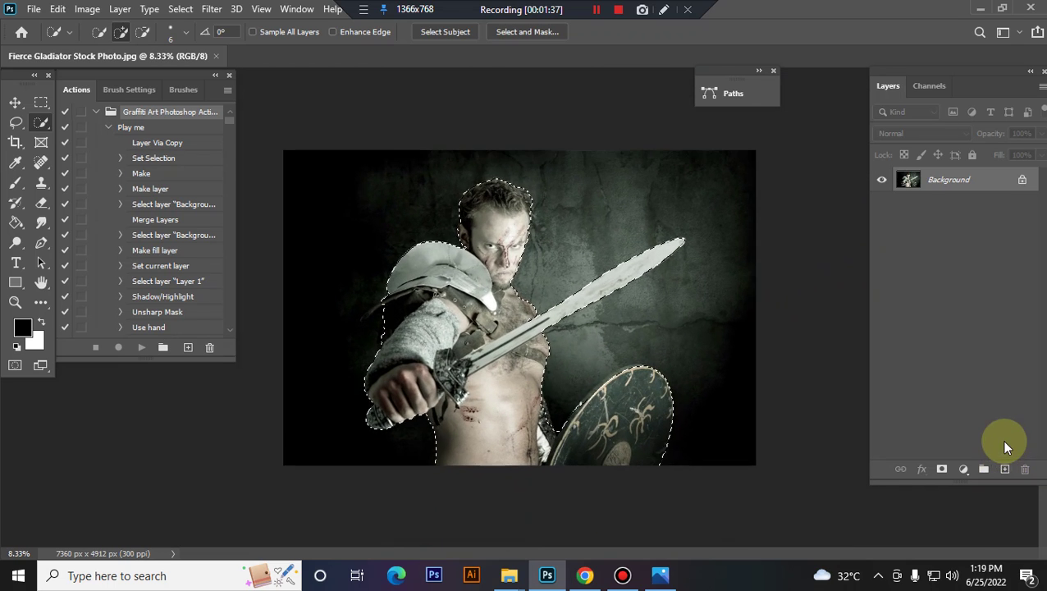
# - Add a new empty layer named 'brush' above the photo
pyautogui.click(1004, 468)
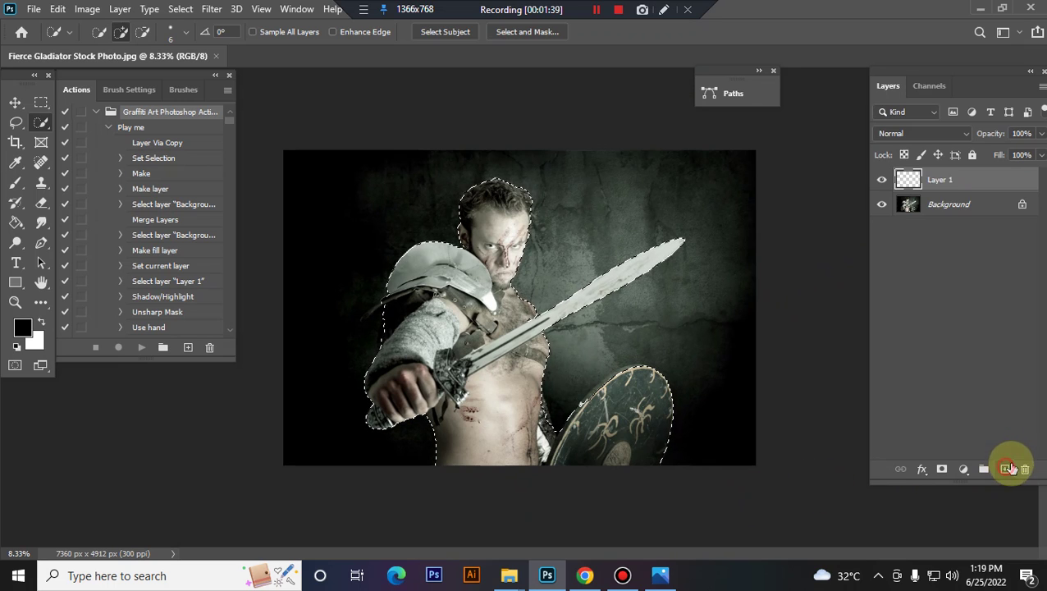
pyautogui.doubleClick(939, 182)
pyautogui.write('brush')
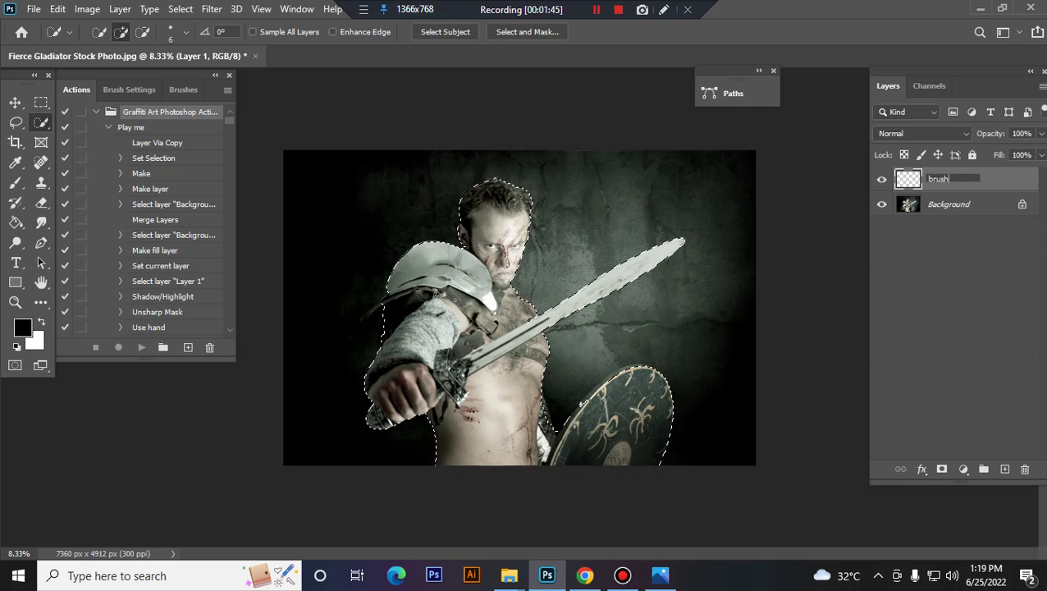
pyautogui.press('Return')
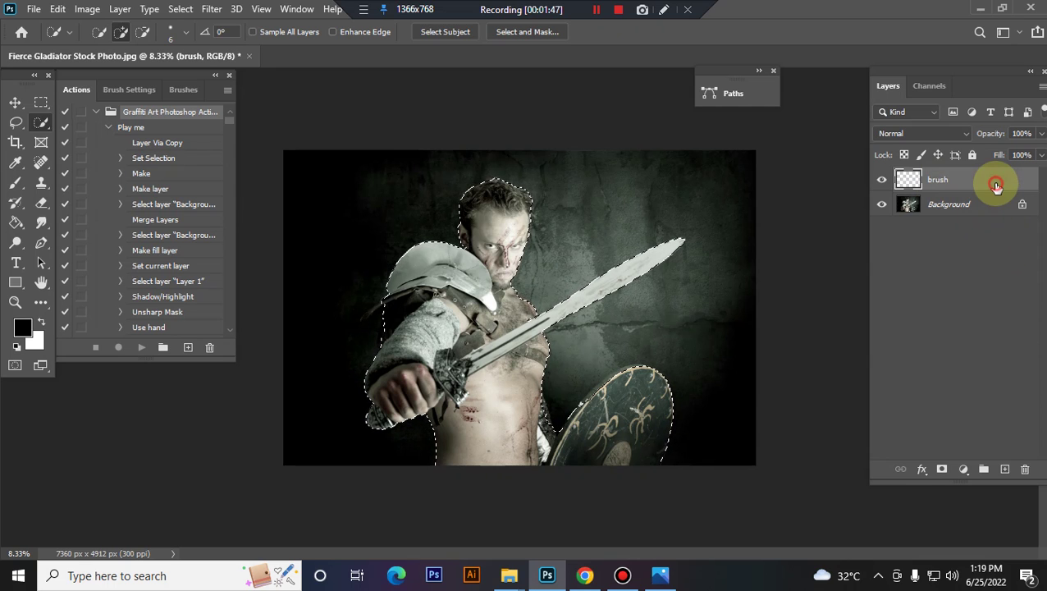
# - Fill the gladiator selection with pure red #ff0000, then deselect
pyautogui.click(23, 324)
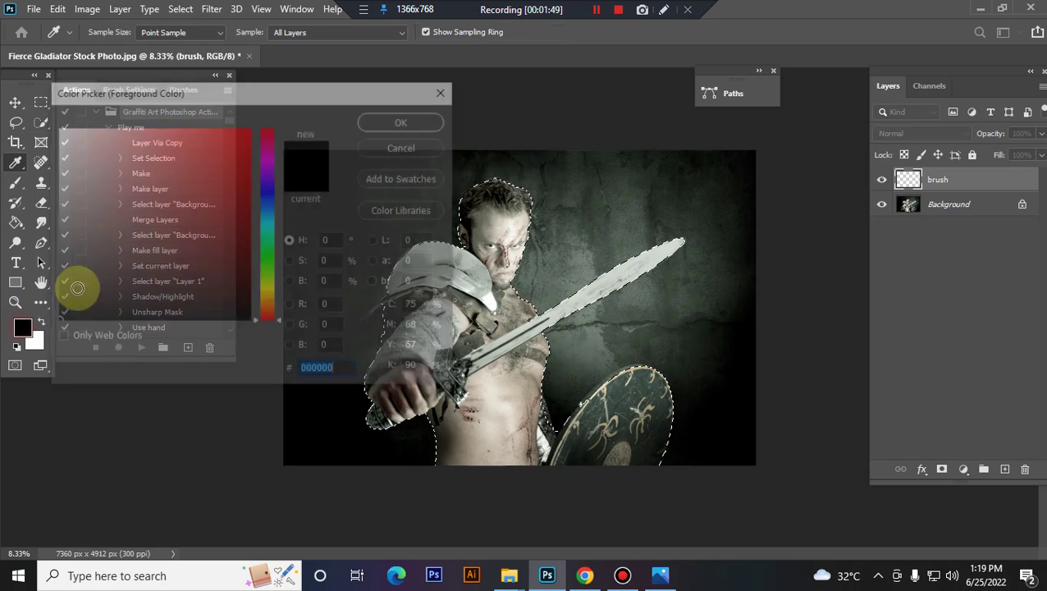
pyautogui.click(193, 200)
pyautogui.write('ff0000')
pyautogui.click(401, 122)
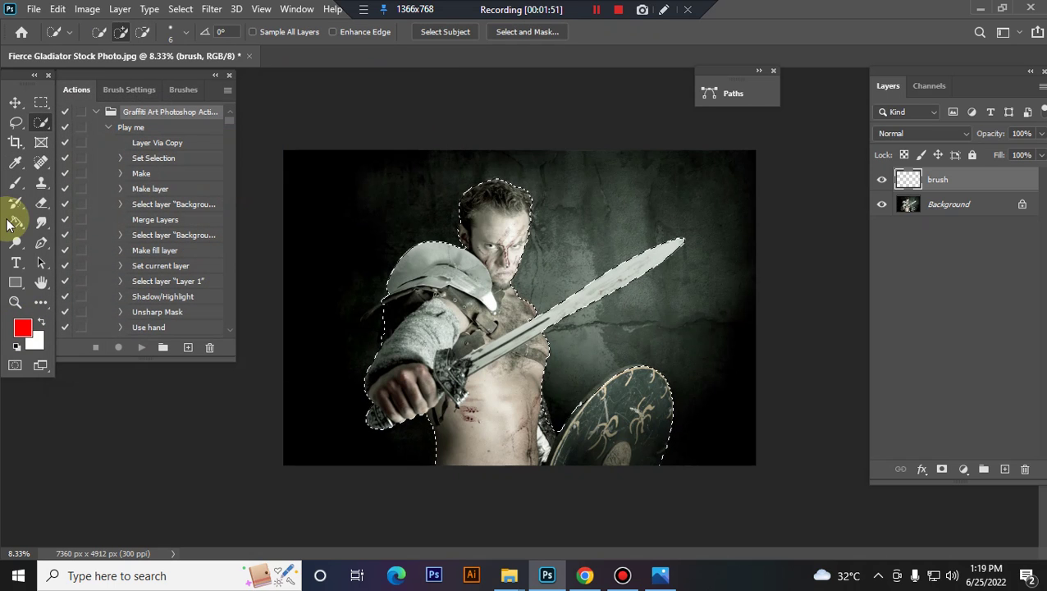
pyautogui.click(15, 222)
pyautogui.click(494, 301)
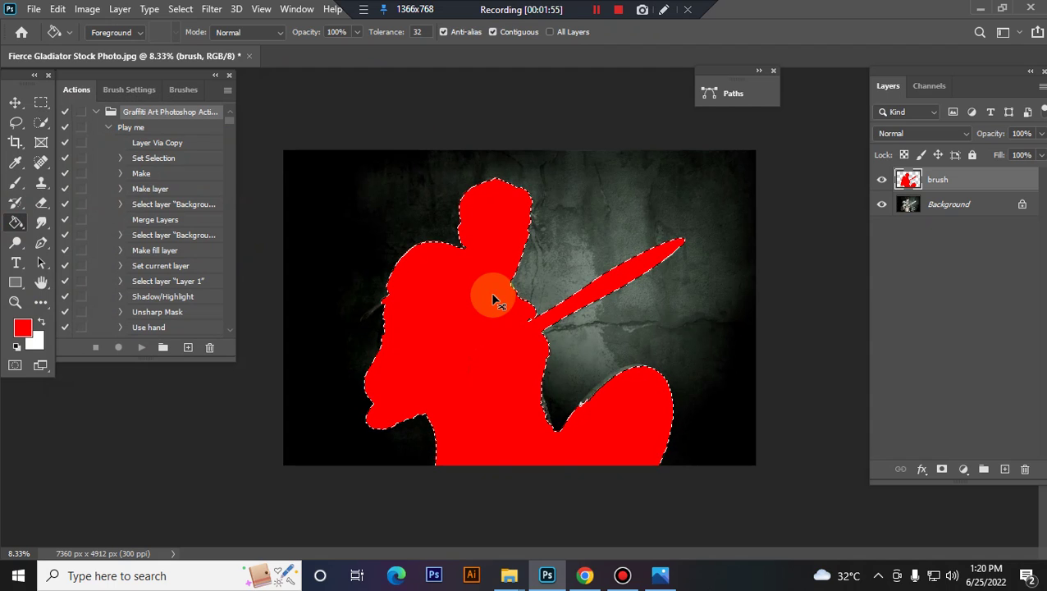
pyautogui.hotkey('ctrl', 'd')
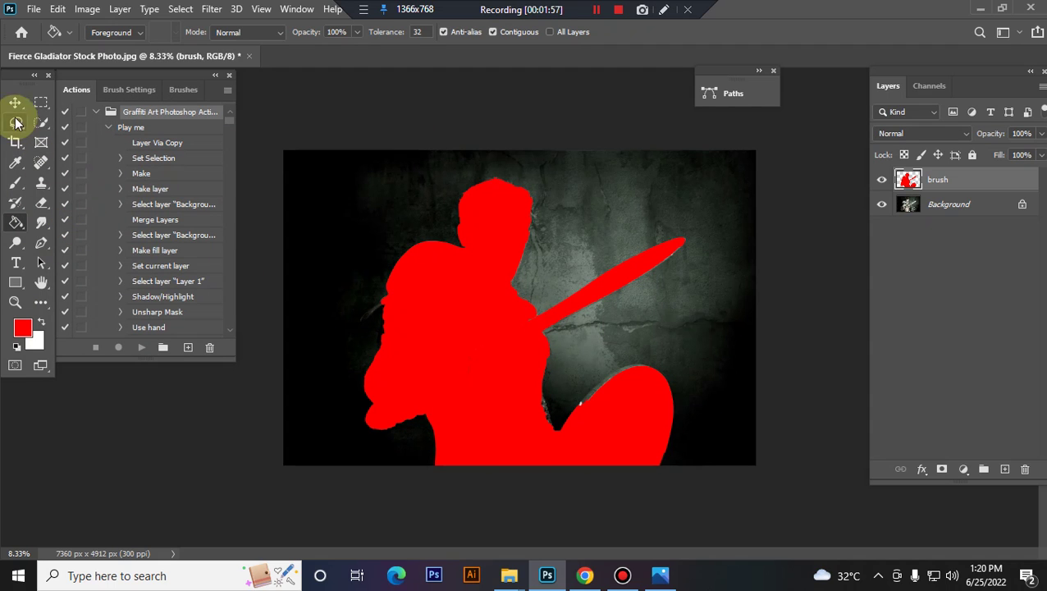
# - Crop the canvas to 3000 × 2000 px at 72 ppi
pyautogui.click(15, 102)
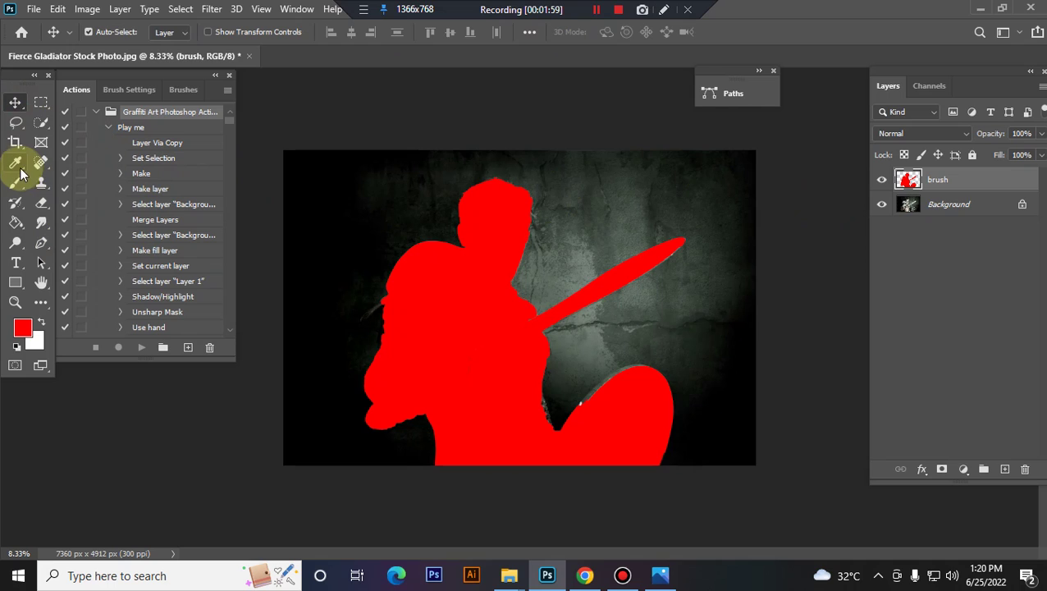
pyautogui.click(15, 143)
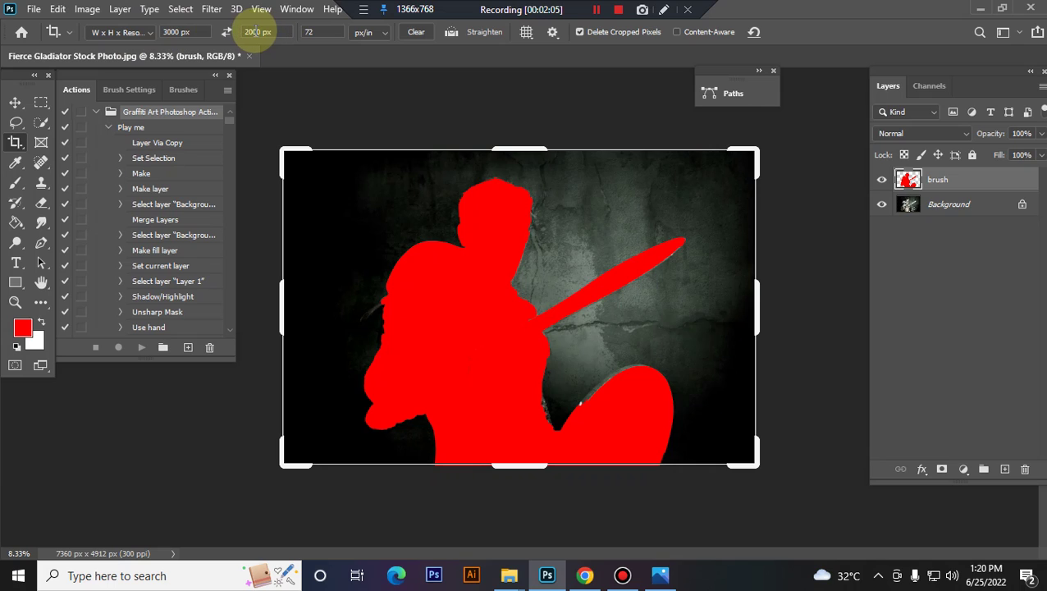
pyautogui.click(519, 300)
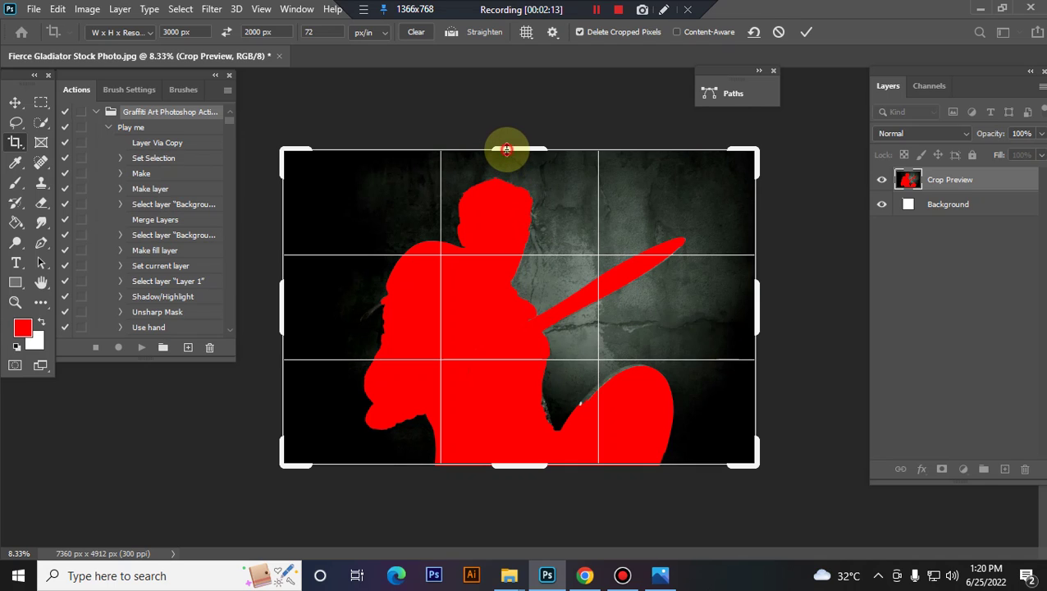
pyautogui.moveTo(506, 150); pyautogui.dragTo(506, 141)
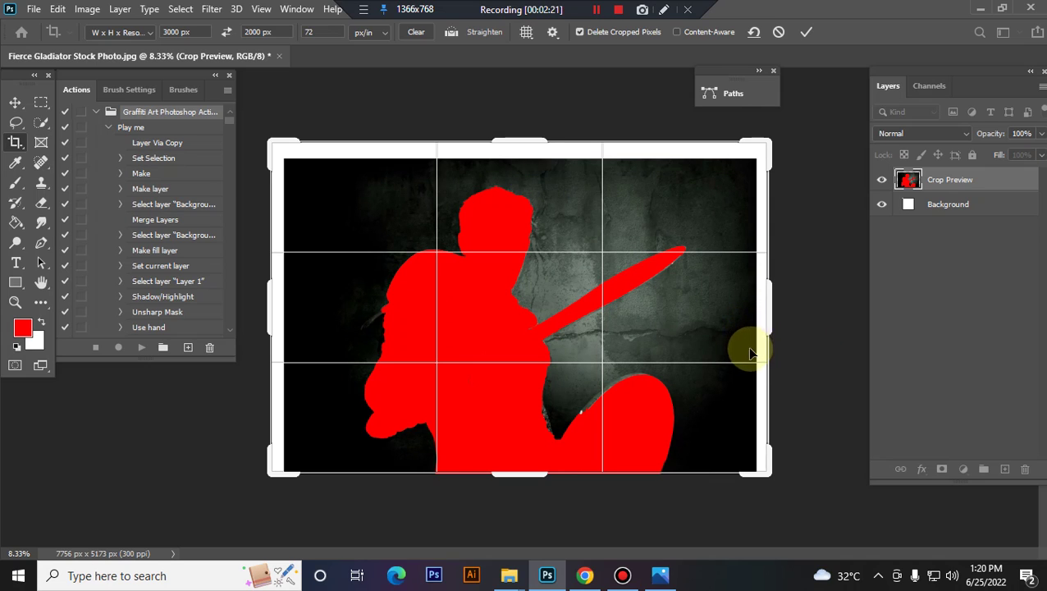
pyautogui.moveTo(748, 356); pyautogui.dragTo(740, 362)
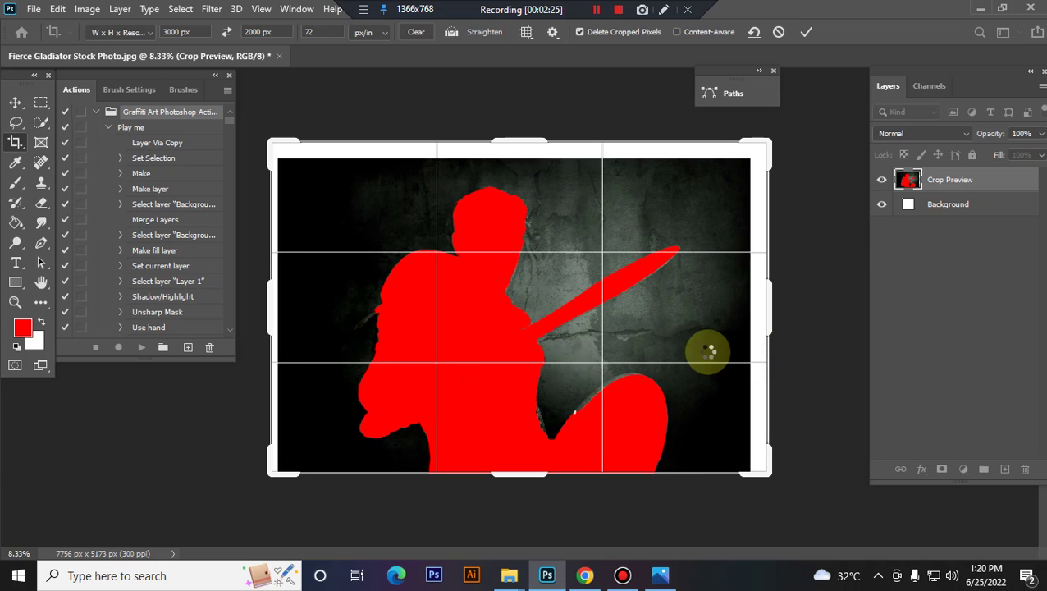
pyautogui.press('Return')
# - Hide the red brush layer and make the Background layer active
pyautogui.click(16, 104)
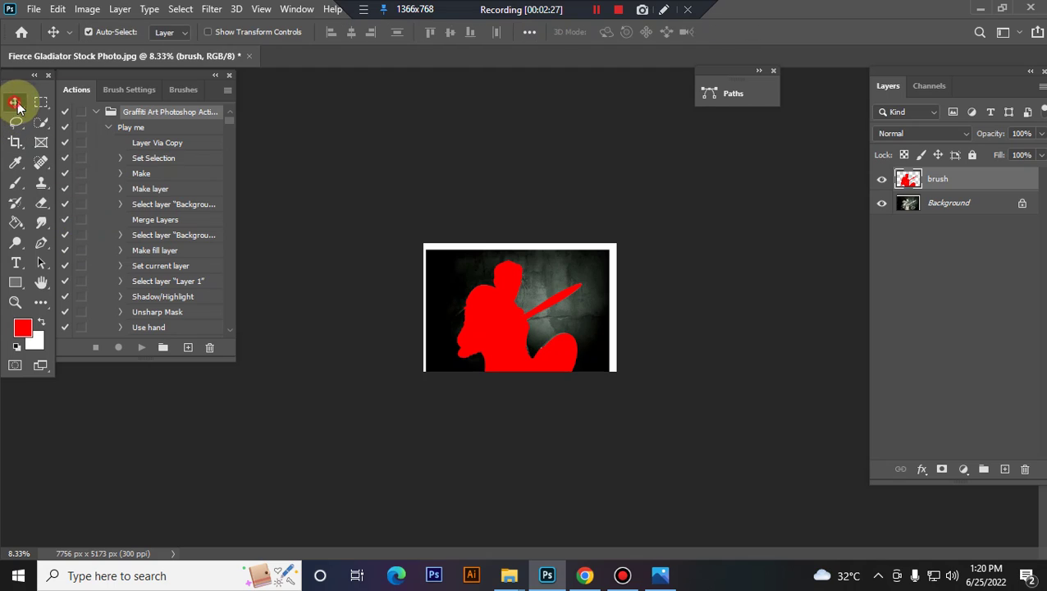
pyautogui.click(881, 178)
pyautogui.click(968, 207)
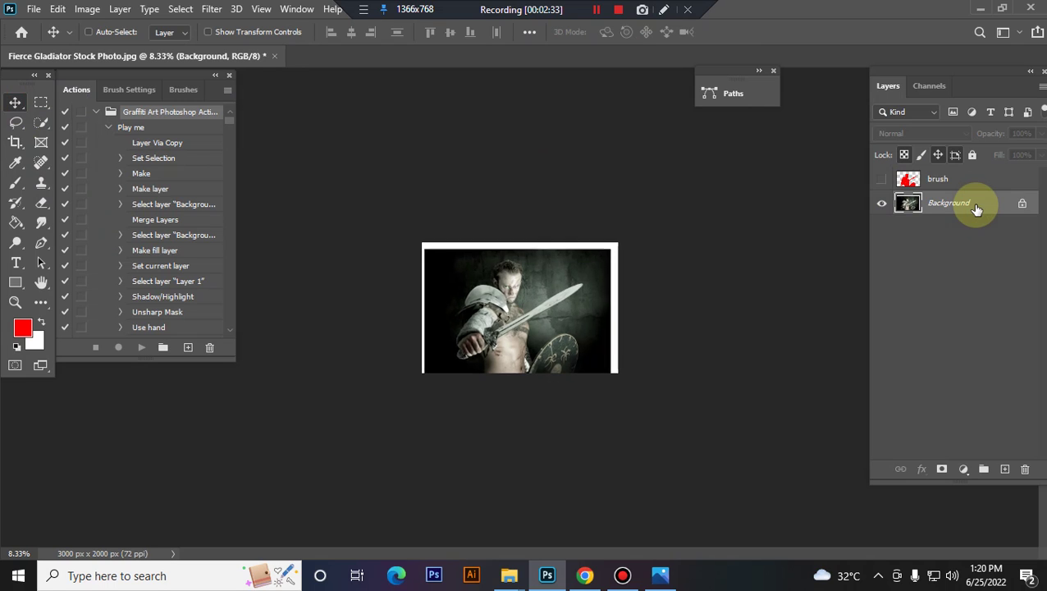
# - Set black as the foreground colour and play the 'Play me' graffiti action
pyautogui.hotkey('ctrl', '+')
pyautogui.hotkey('ctrl', '+')
pyautogui.hotkey('ctrl', '+')
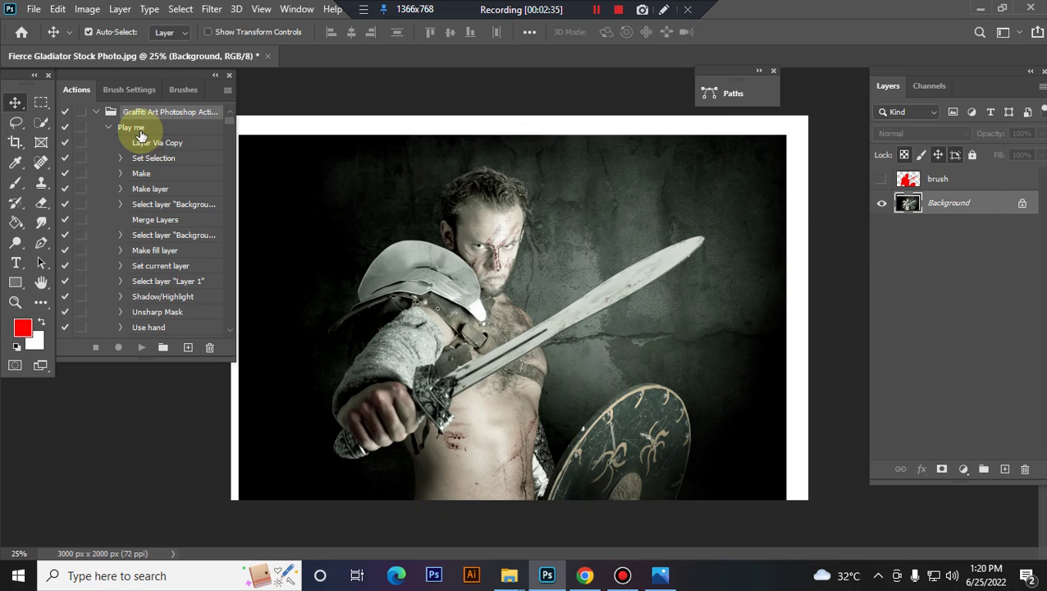
pyautogui.click(135, 128)
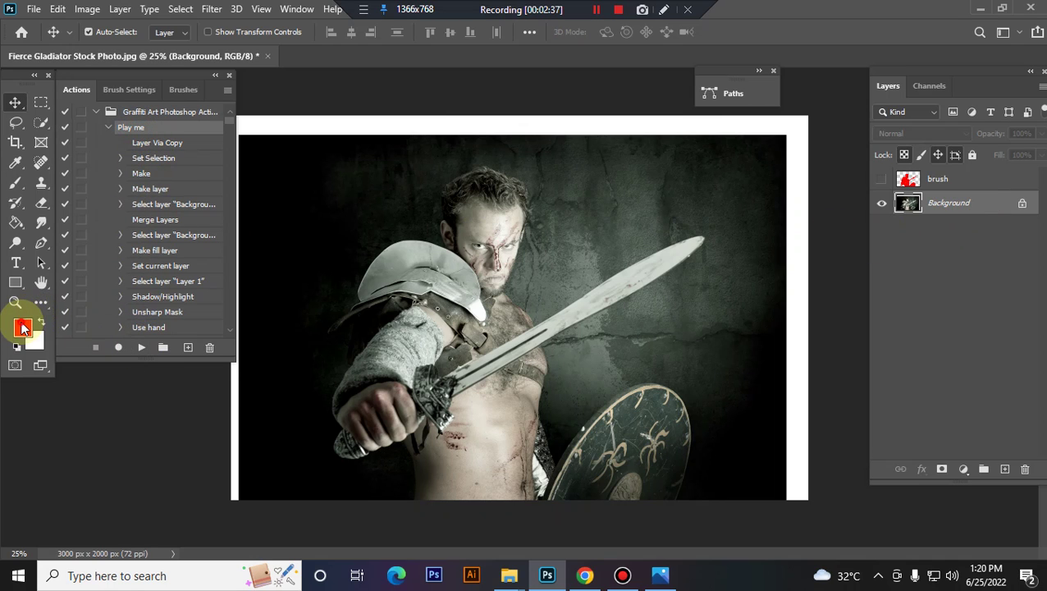
pyautogui.click(23, 328)
pyautogui.moveTo(234, 203); pyautogui.dragTo(56, 322)
pyautogui.click(402, 119)
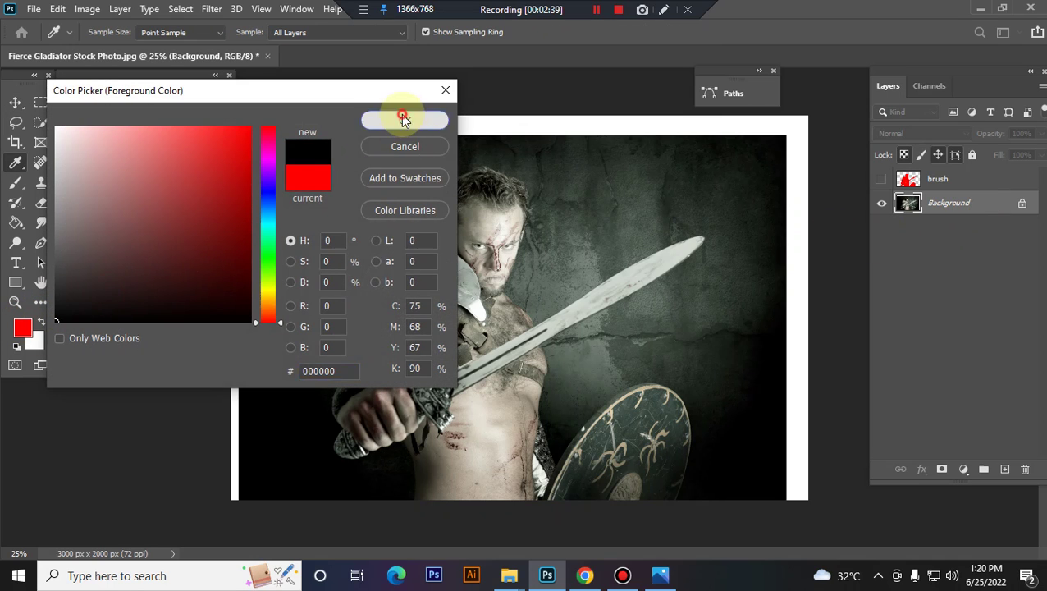
pyautogui.click(141, 347)
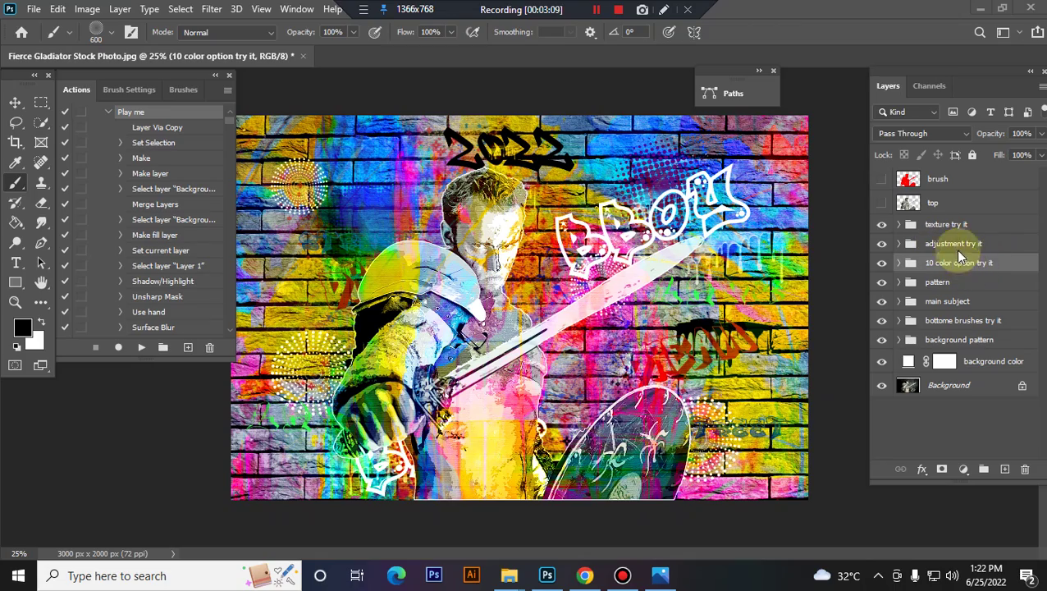
# - Zoom in and out to inspect the finished graffiti artwork
pyautogui.hotkey('ctrl', '+')
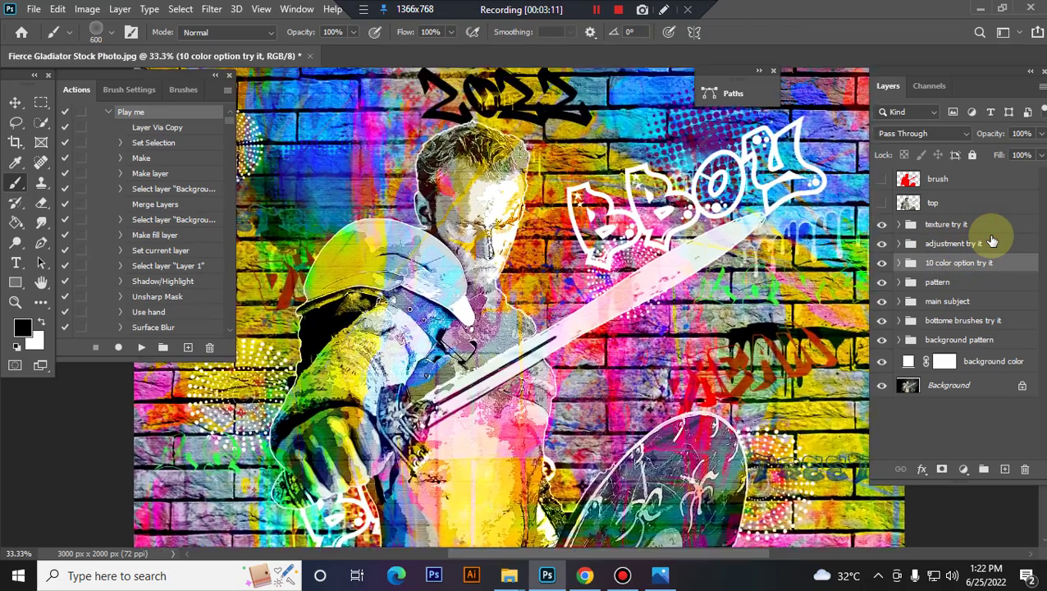
pyautogui.hotkey('ctrl', '+')
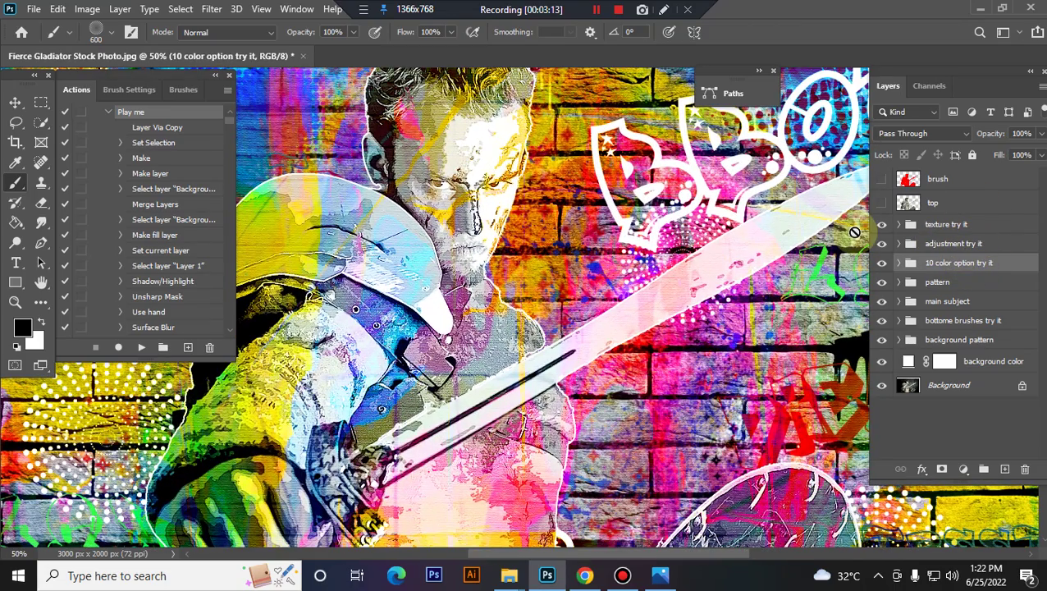
pyautogui.hotkey('ctrl', '-')
pyautogui.hotkey('ctrl', '-')
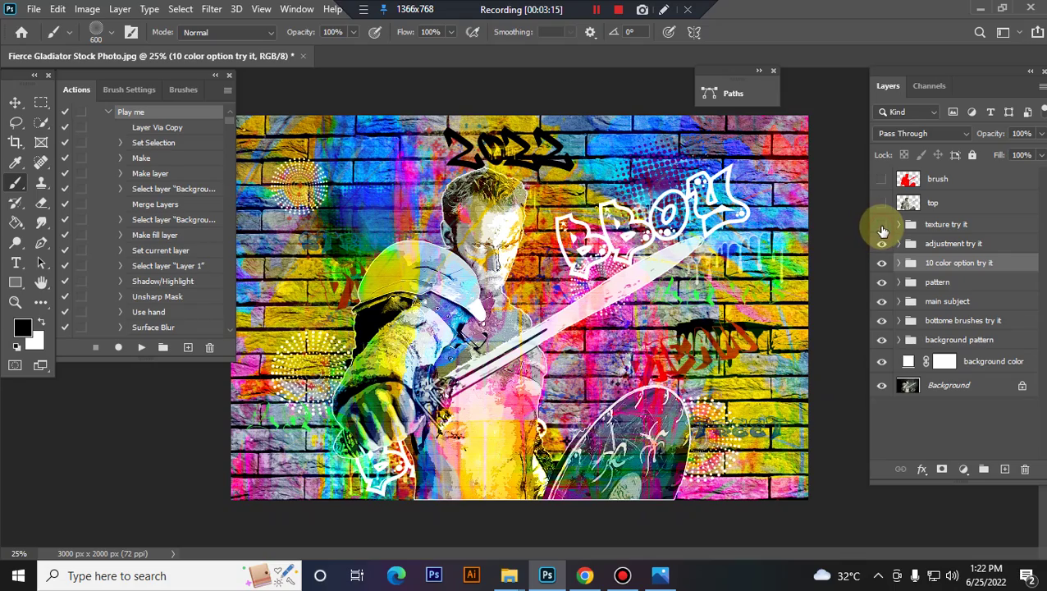
pyautogui.hotkey('ctrl', '+')
pyautogui.hotkey('ctrl', '+')
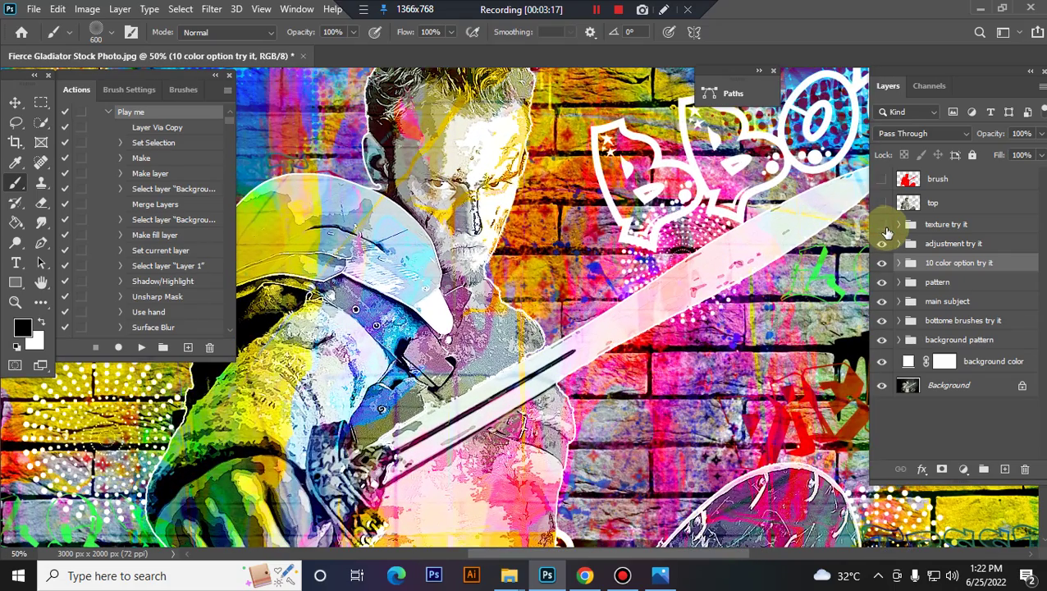
# - Expand the 'texture try it' group and turn on the tx 2 overlay
pyautogui.click(904, 229)
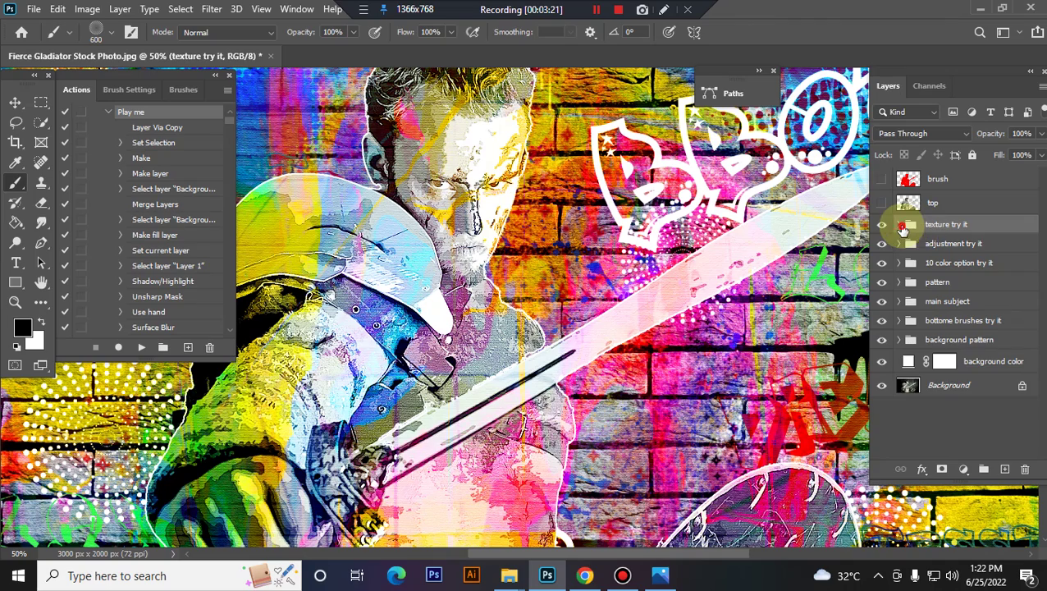
pyautogui.click(899, 224)
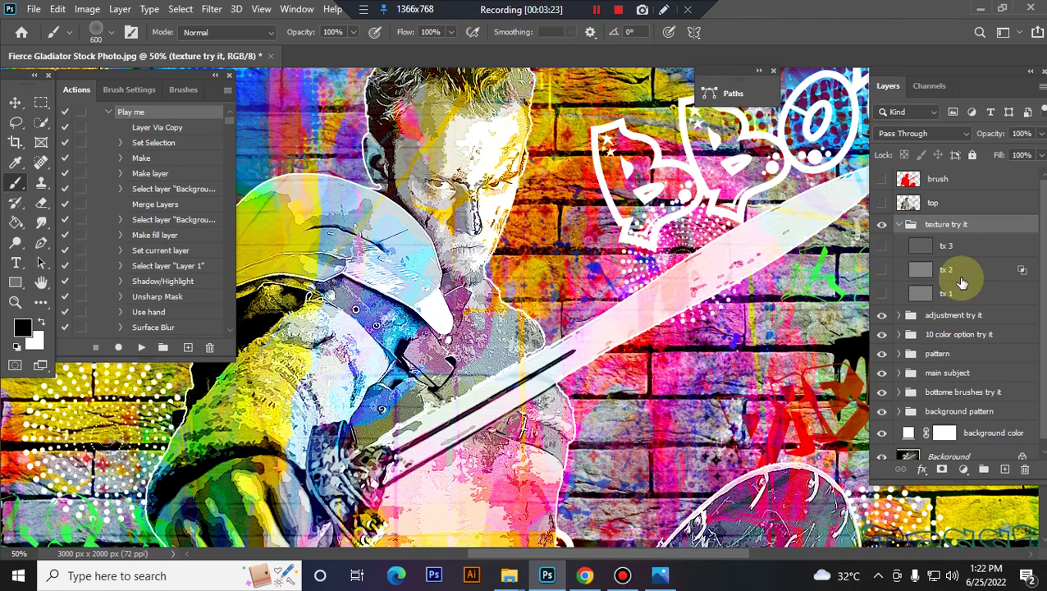
pyautogui.click(964, 270)
pyautogui.click(882, 271)
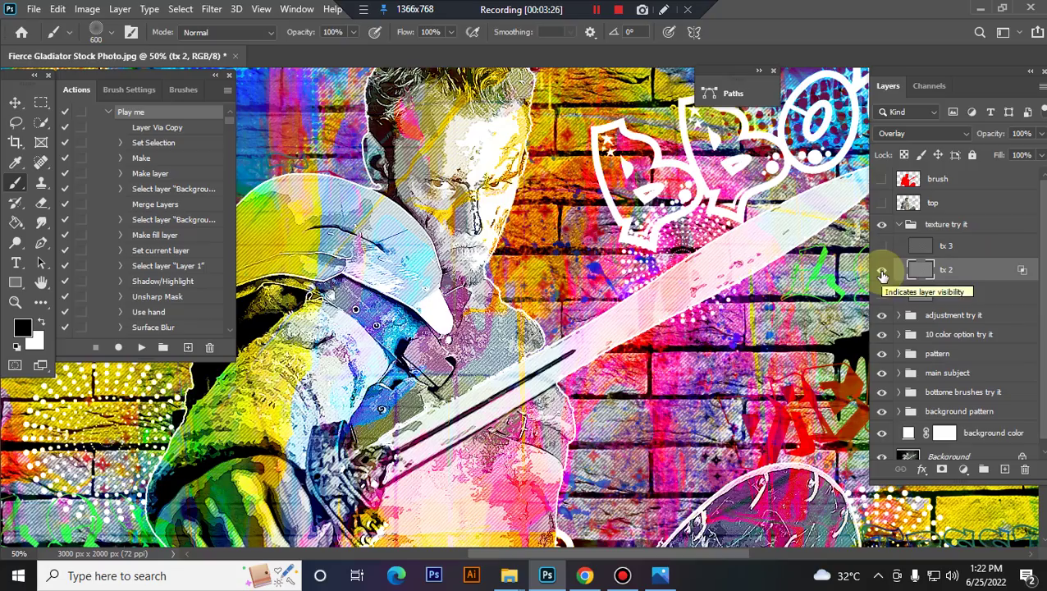
pyautogui.hotkey('ctrl', '-')
pyautogui.hotkey('ctrl', '-')
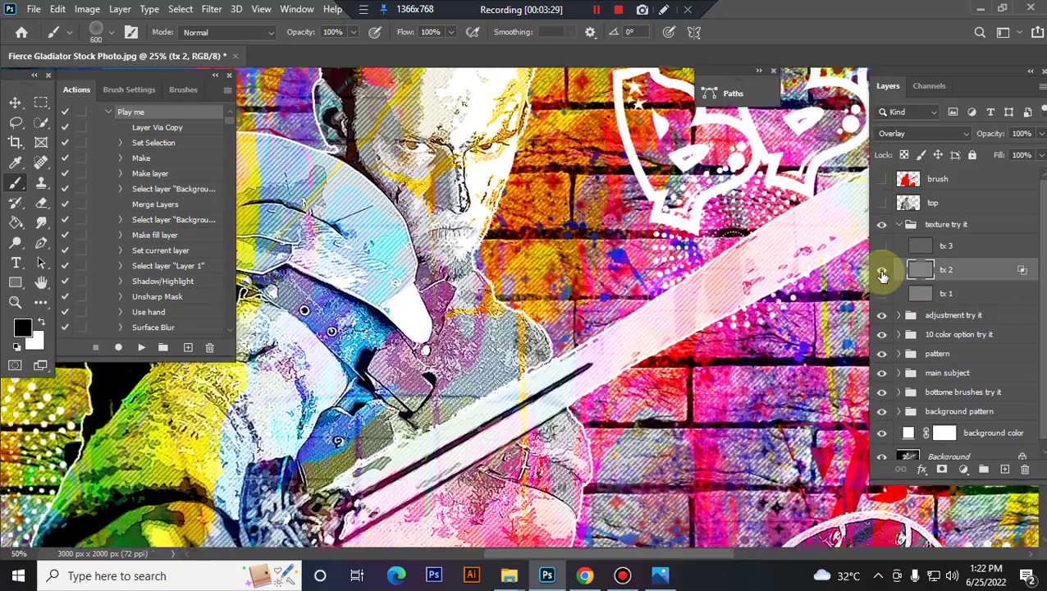
pyautogui.hotkey('ctrl', '+')
pyautogui.hotkey('ctrl', '+')
# - Turn tx 2 back off and collapse the 'texture try it' group
pyautogui.click(882, 271)
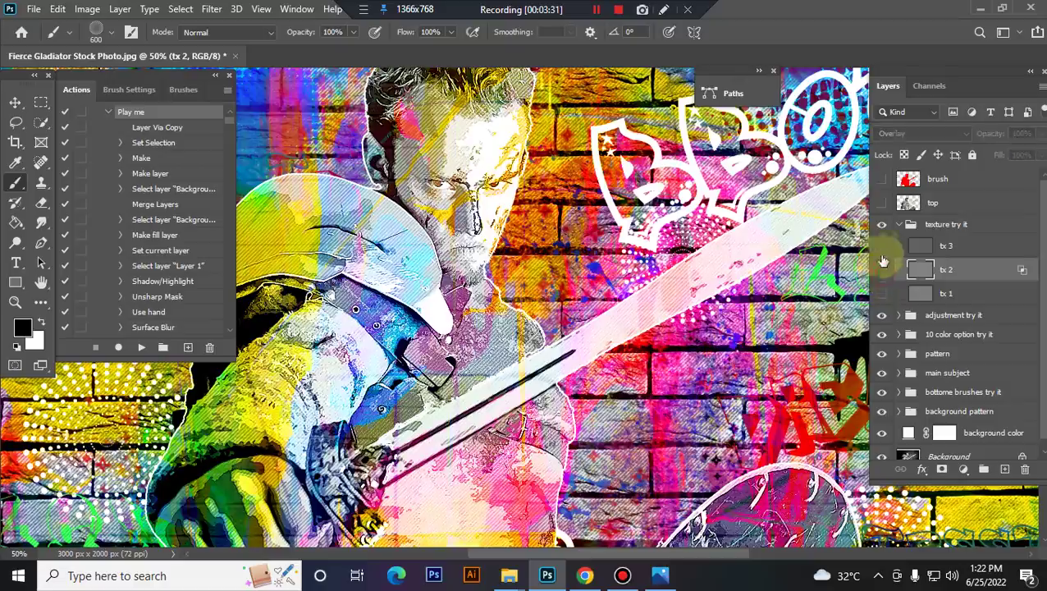
pyautogui.hotkey('ctrl', '-')
pyautogui.hotkey('ctrl', '-')
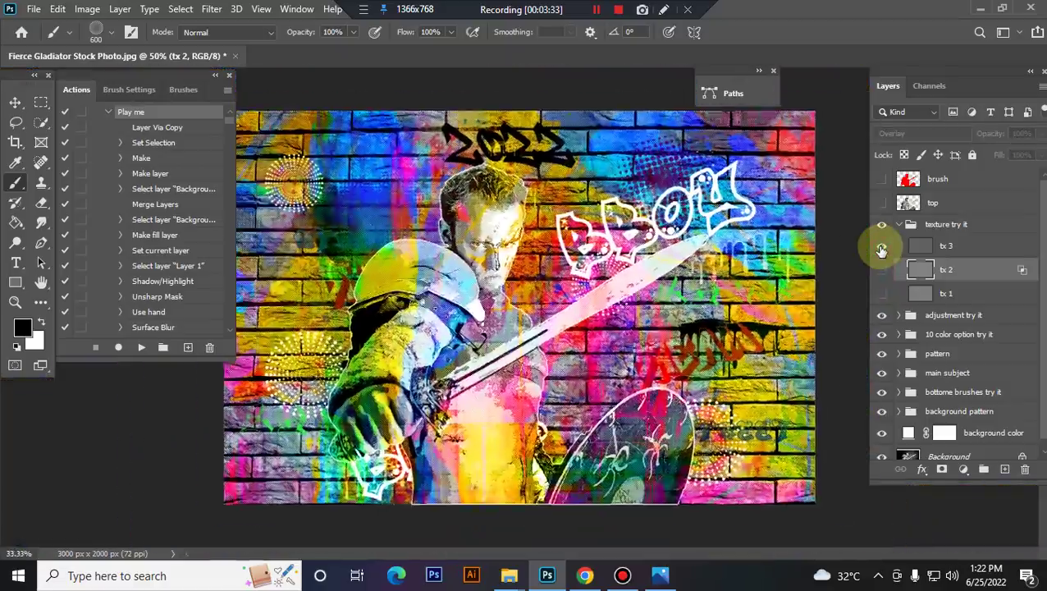
pyautogui.hotkey('ctrl', '-')
pyautogui.hotkey('ctrl', '+')
pyautogui.hotkey('ctrl', '+')
pyautogui.hotkey('ctrl', '+')
pyautogui.hotkey('ctrl', '-')
pyautogui.hotkey('ctrl', '-')
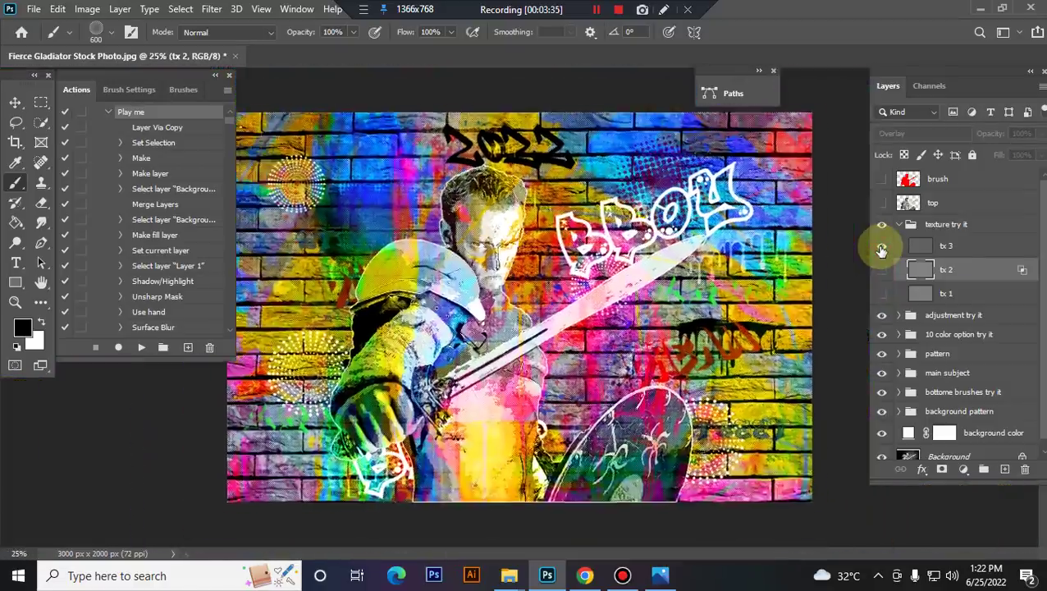
pyautogui.hotkey('ctrl', '+')
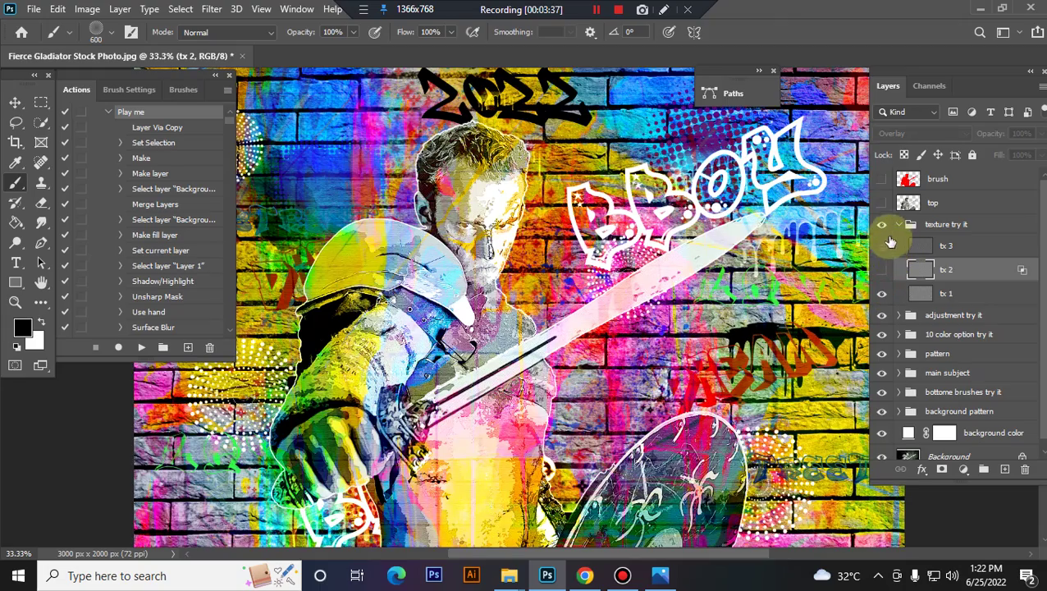
pyautogui.click(899, 224)
# - Compare the 'adjustment try it' group on and off, then expand its layers
pyautogui.click(956, 244)
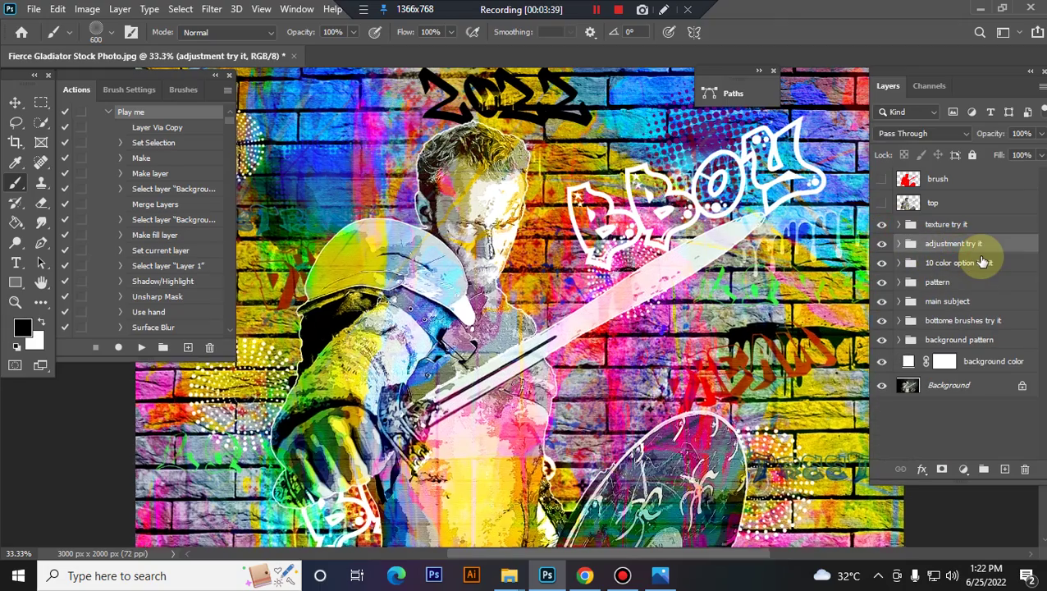
pyautogui.hotkey('ctrl', '-')
pyautogui.hotkey('ctrl', '-')
pyautogui.hotkey('ctrl', '+')
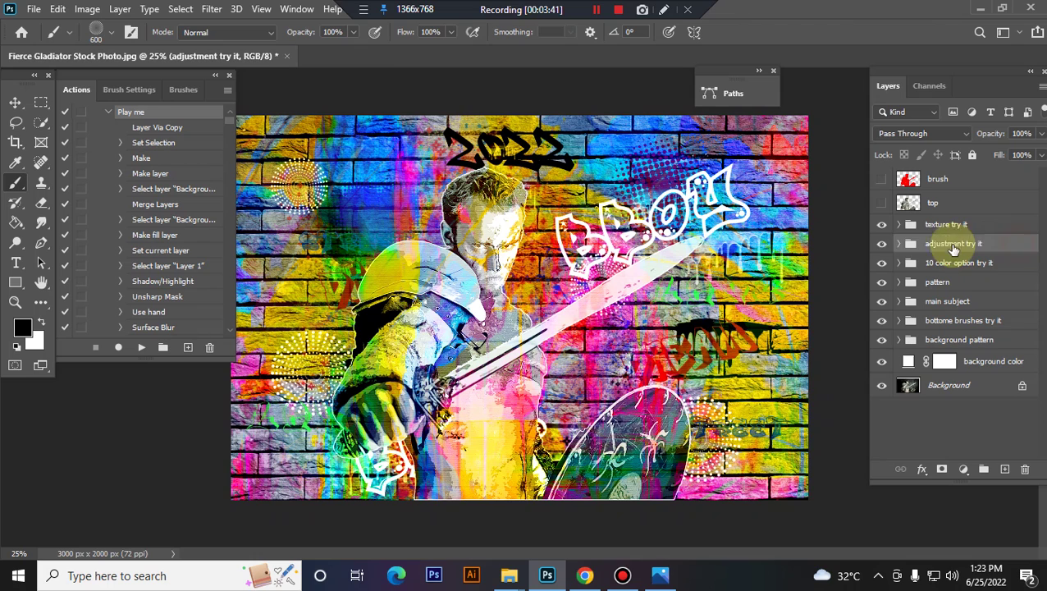
pyautogui.click(881, 244)
pyautogui.click(882, 245)
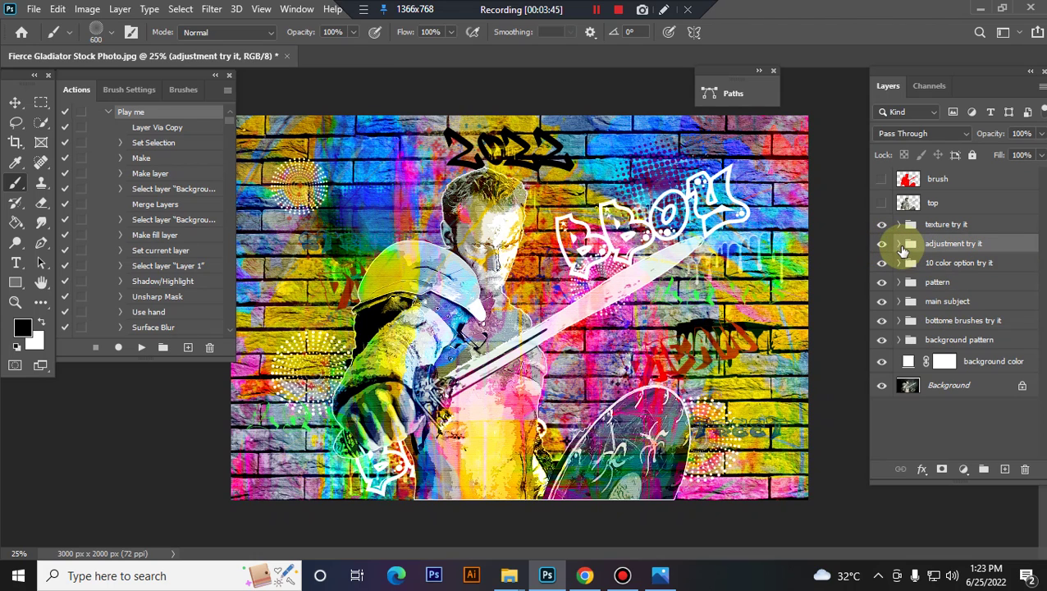
pyautogui.click(899, 244)
pyautogui.scroll(-2, 983, 348)
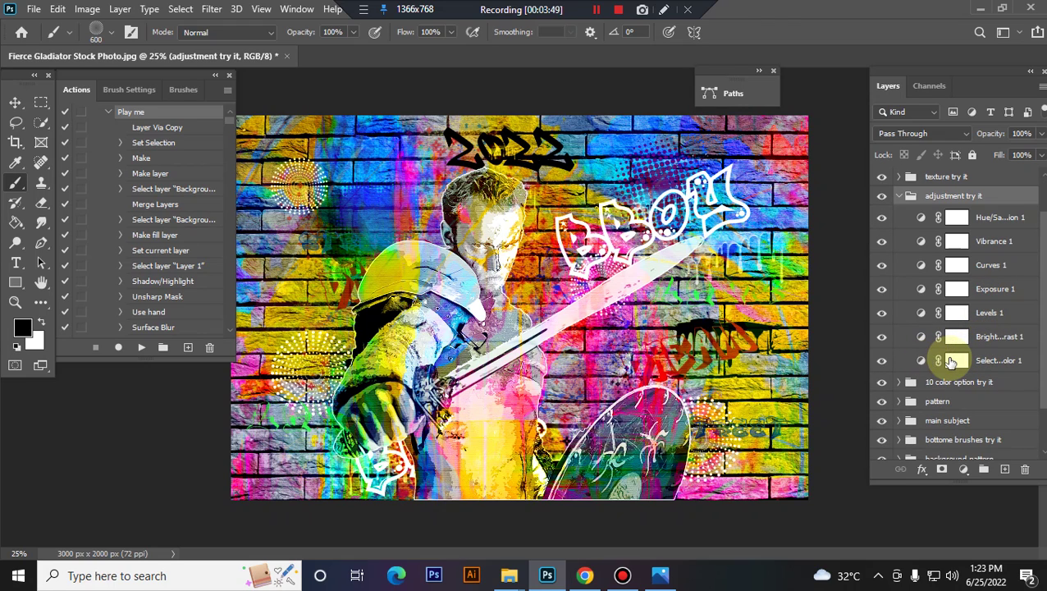
# - Set the Selective Color Blacks range to Black +20
pyautogui.doubleClick(923, 361)
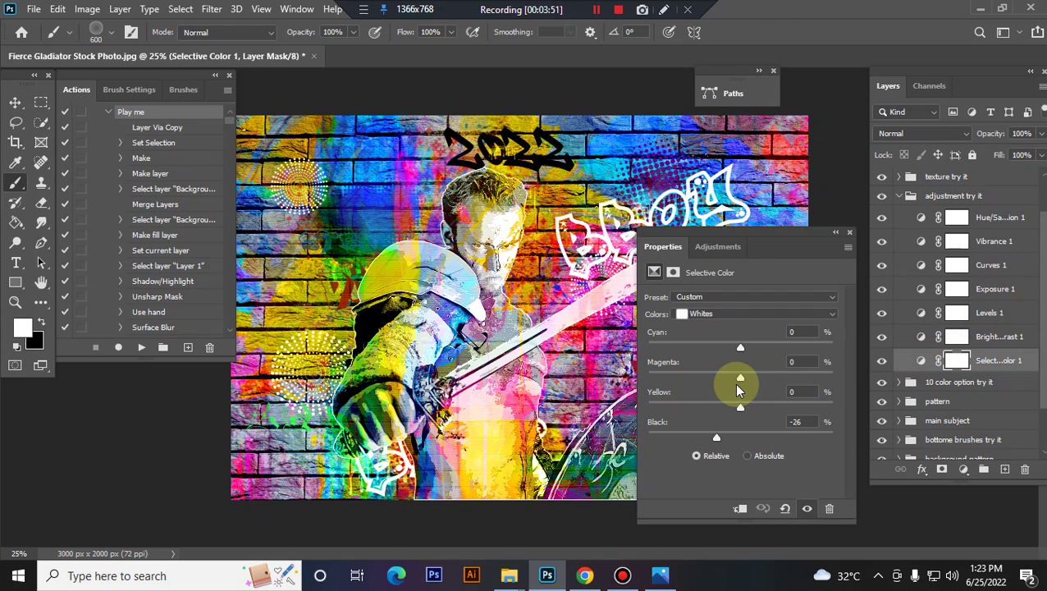
pyautogui.click(832, 317)
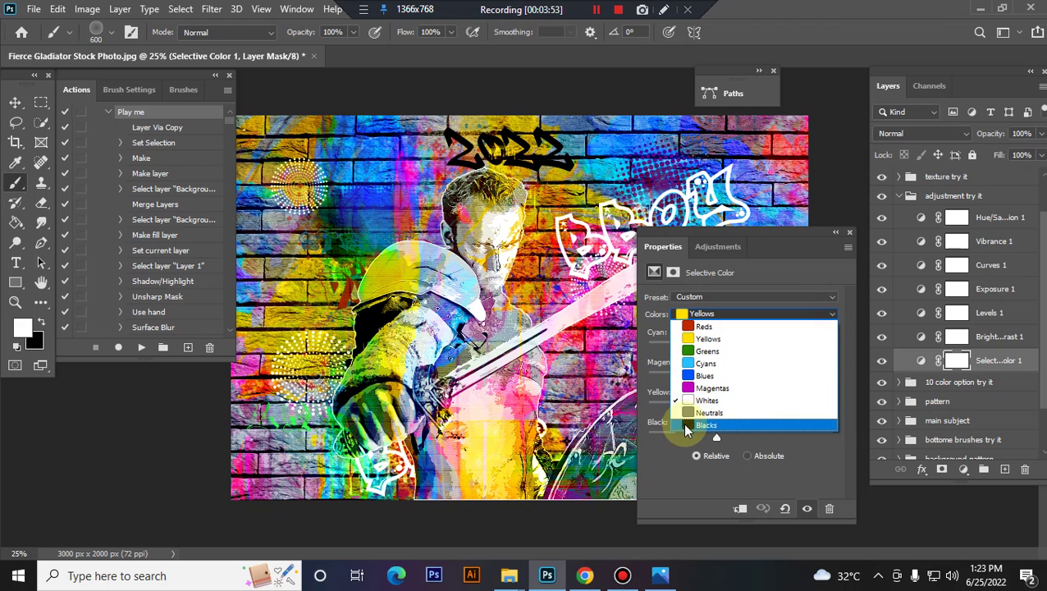
pyautogui.click(698, 424)
pyautogui.moveTo(740, 438)
pyautogui.mouseDown()
pyautogui.moveTo(729, 437)
pyautogui.moveTo(758, 443)
pyautogui.mouseUp()
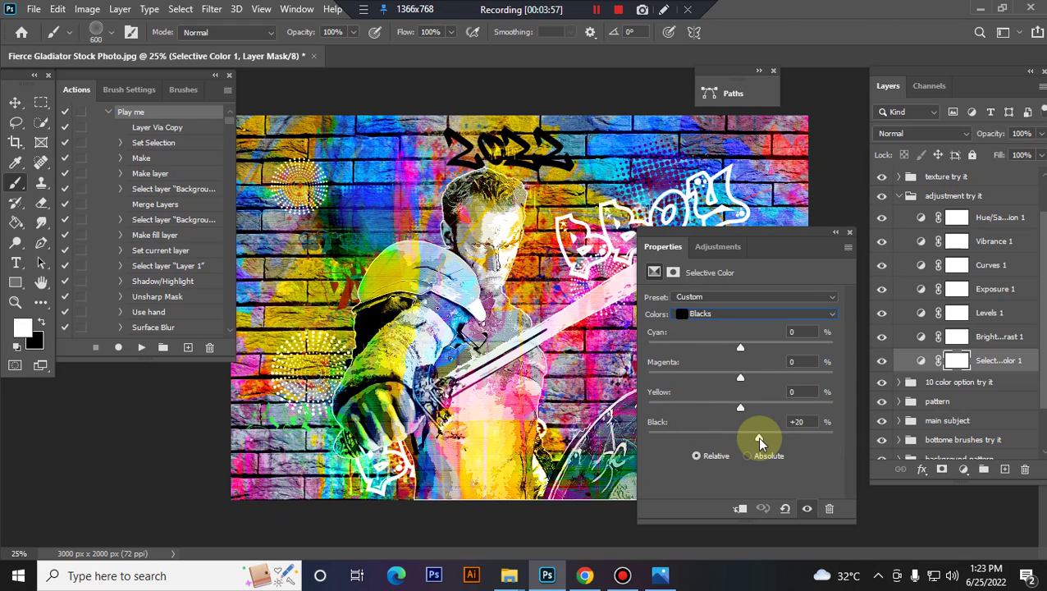
pyautogui.click(849, 232)
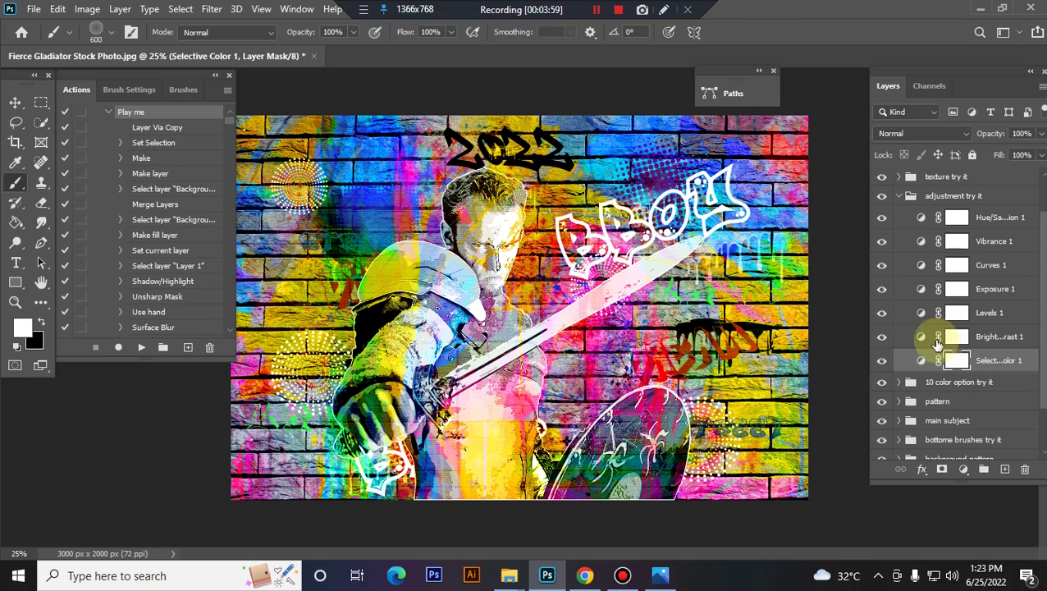
# - Set Brightness/Contrast contrast to -37 and review the Levels 1 settings
pyautogui.doubleClick(921, 337)
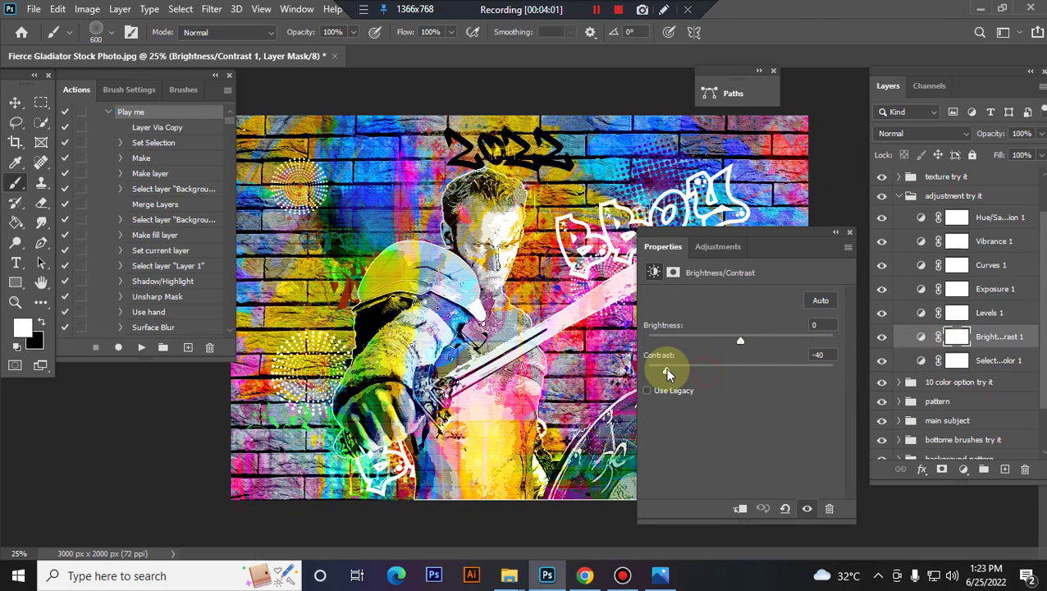
pyautogui.moveTo(669, 373); pyautogui.dragTo(675, 374)
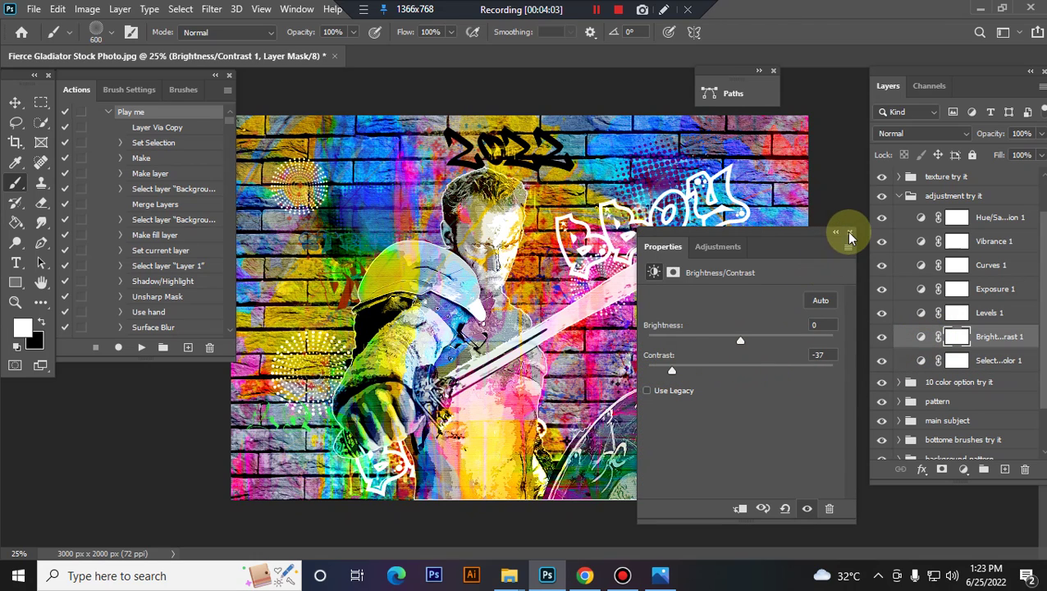
pyautogui.click(849, 233)
pyautogui.click(923, 317)
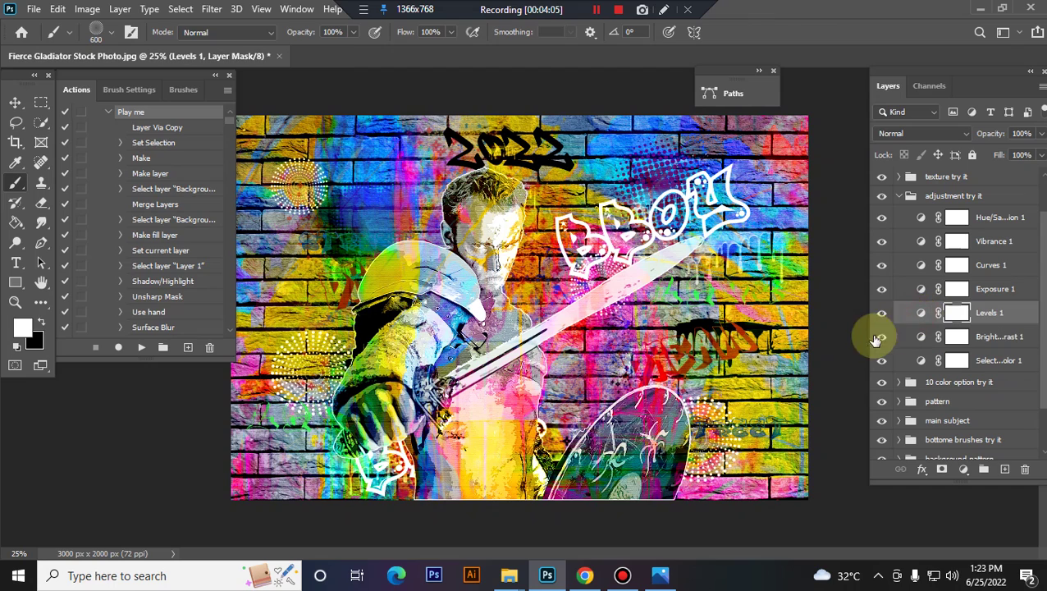
pyautogui.doubleClick(920, 312)
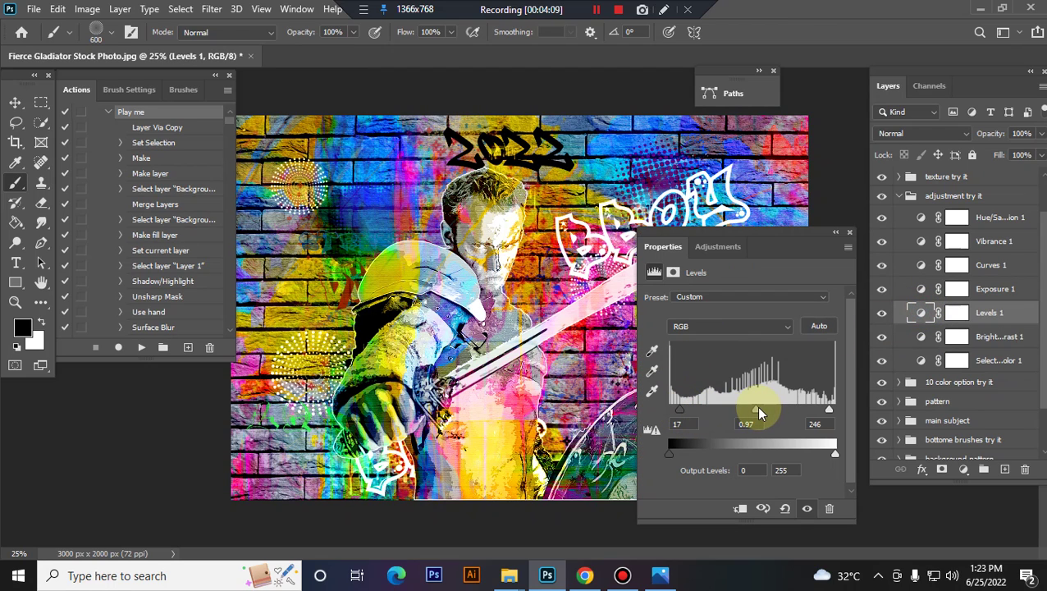
pyautogui.click(850, 233)
pyautogui.click(901, 195)
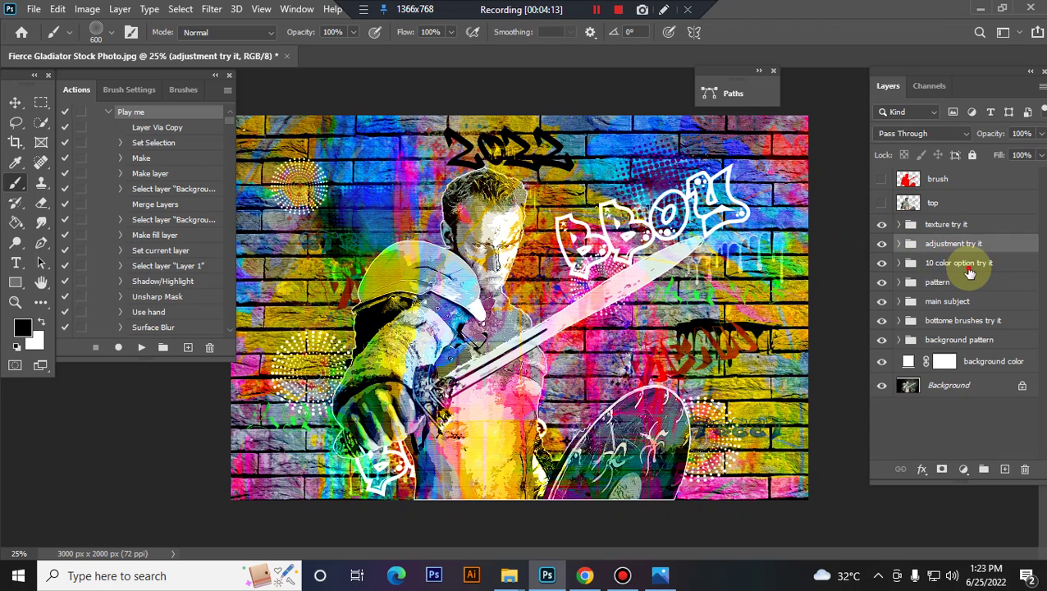
pyautogui.click(958, 263)
pyautogui.click(899, 264)
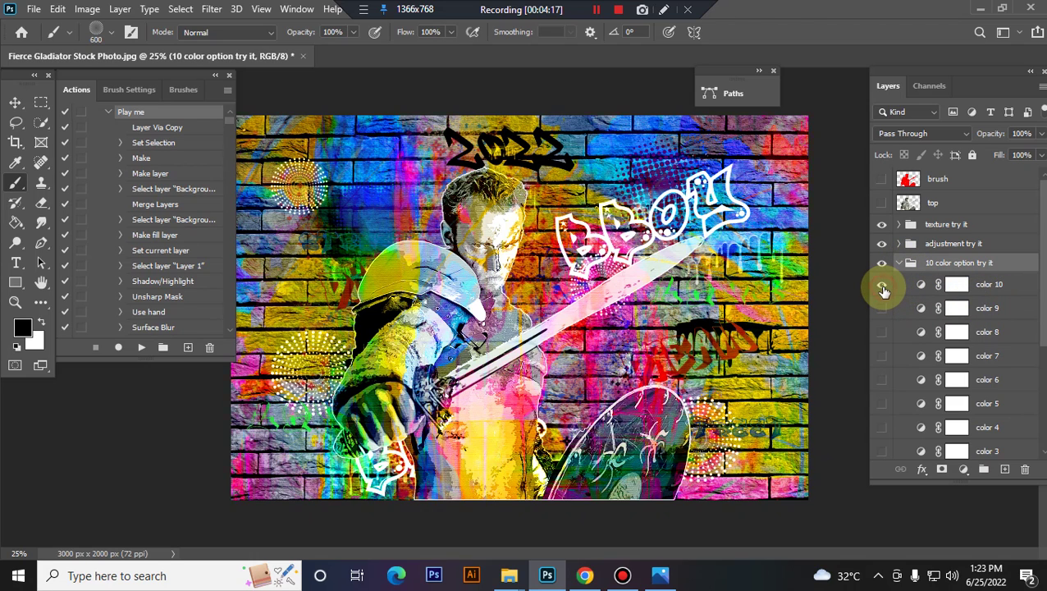
pyautogui.click(882, 285)
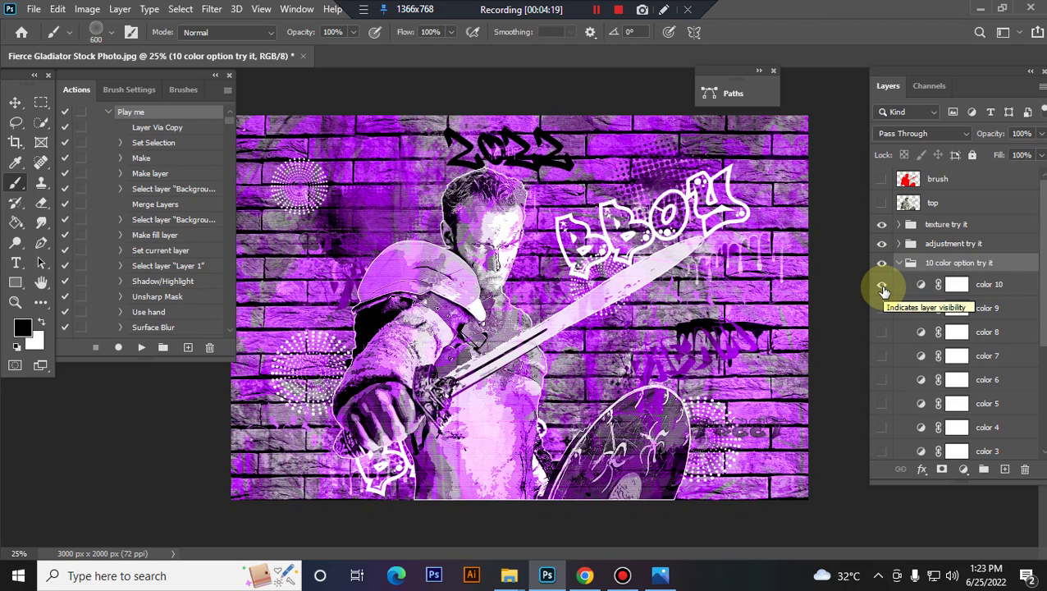
pyautogui.click(881, 286)
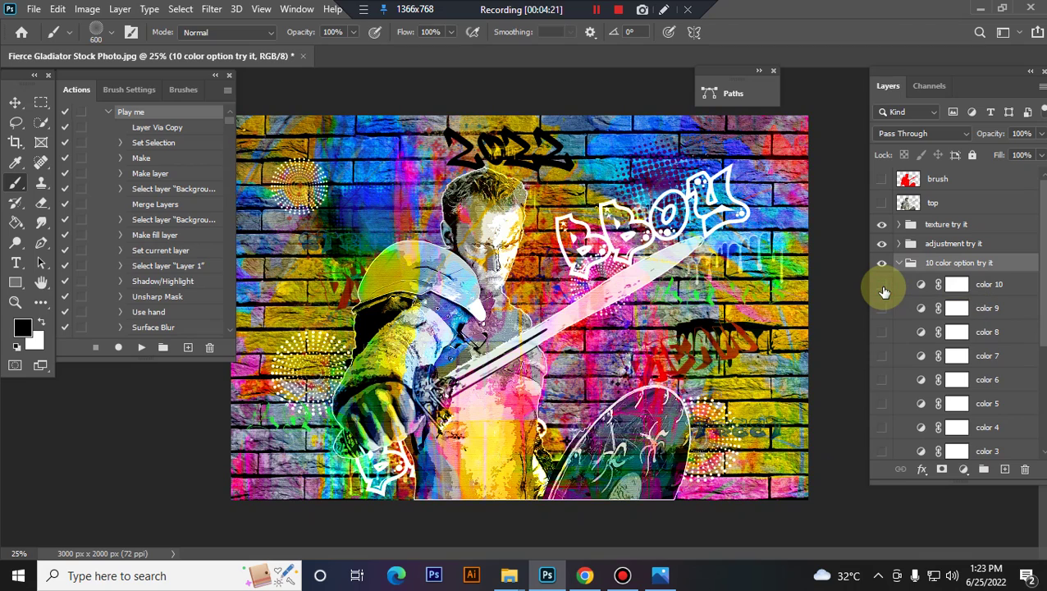
pyautogui.click(882, 332)
pyautogui.click(882, 331)
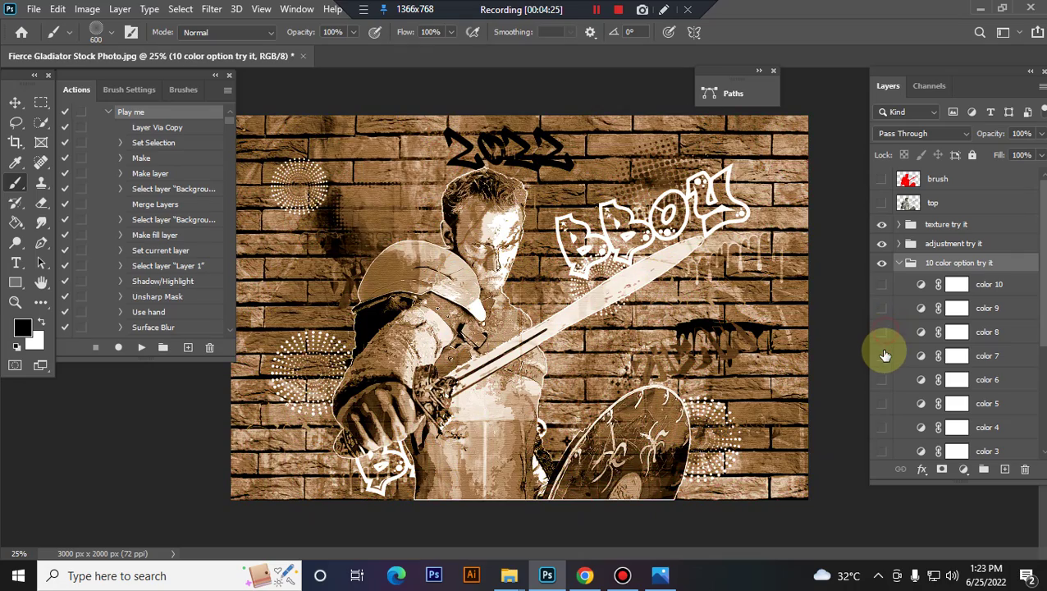
pyautogui.click(883, 356)
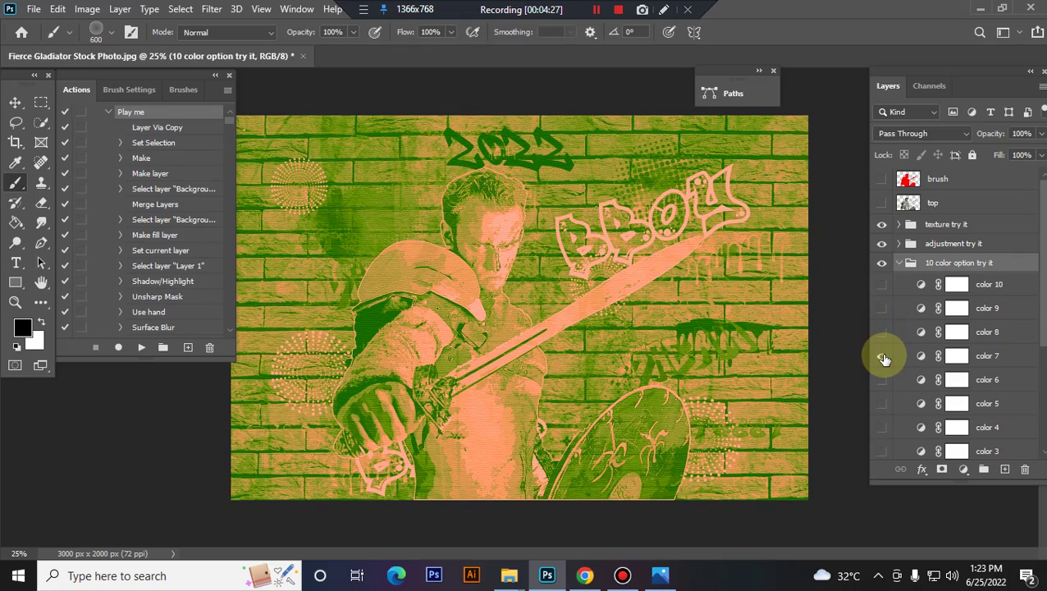
pyautogui.click(883, 356)
pyautogui.click(883, 380)
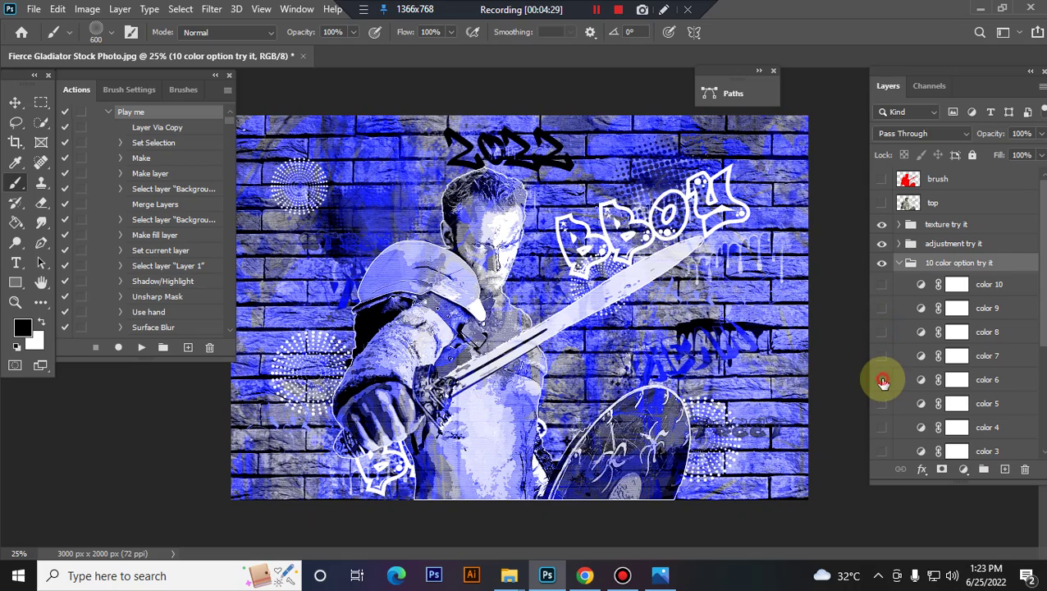
pyautogui.click(882, 380)
pyautogui.click(882, 404)
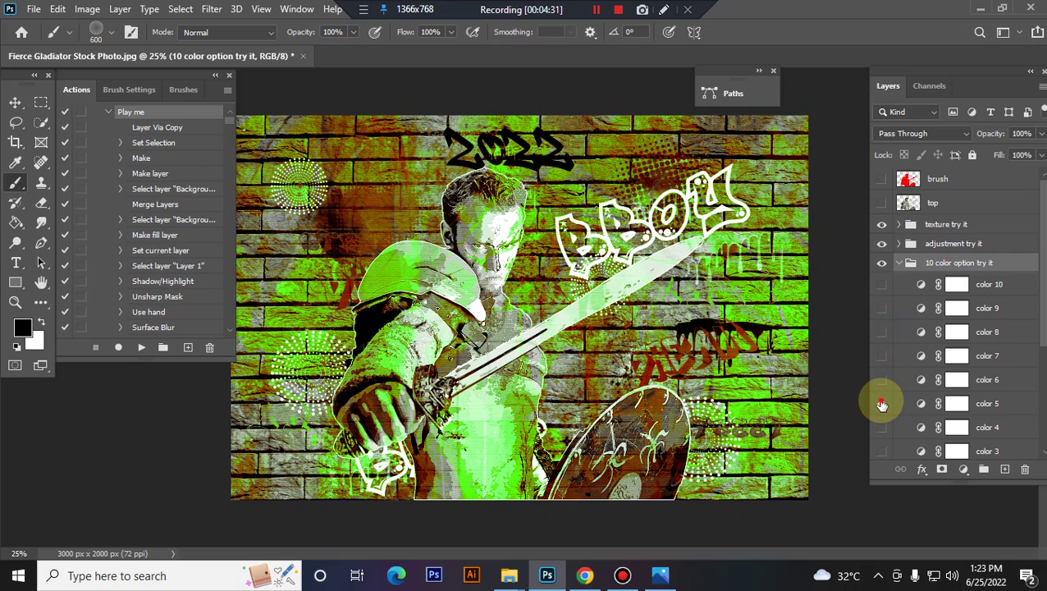
pyautogui.click(882, 404)
pyautogui.click(898, 262)
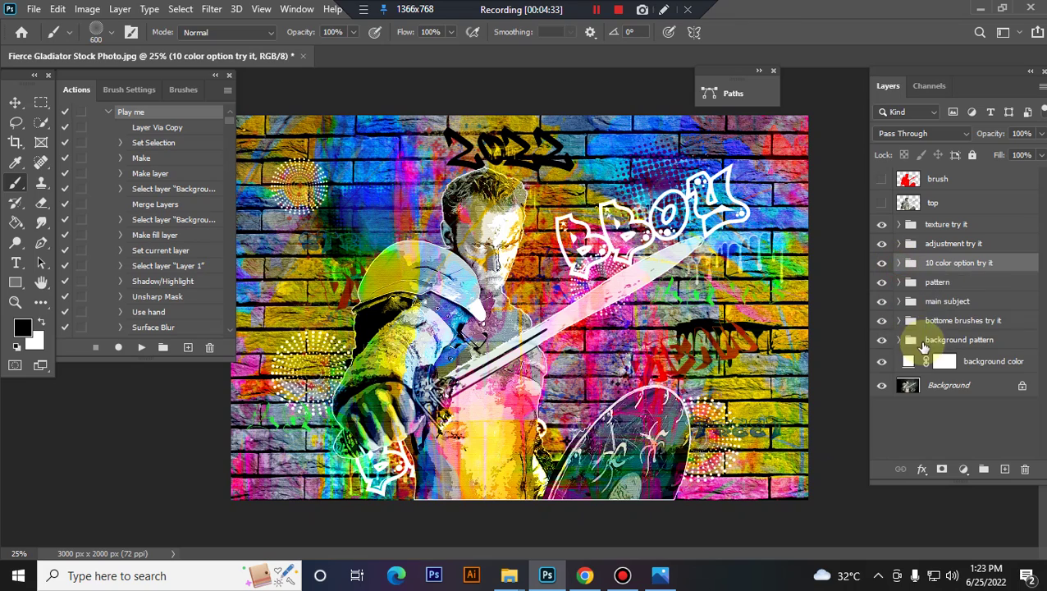
pyautogui.click(971, 286)
pyautogui.click(882, 282)
pyautogui.click(882, 283)
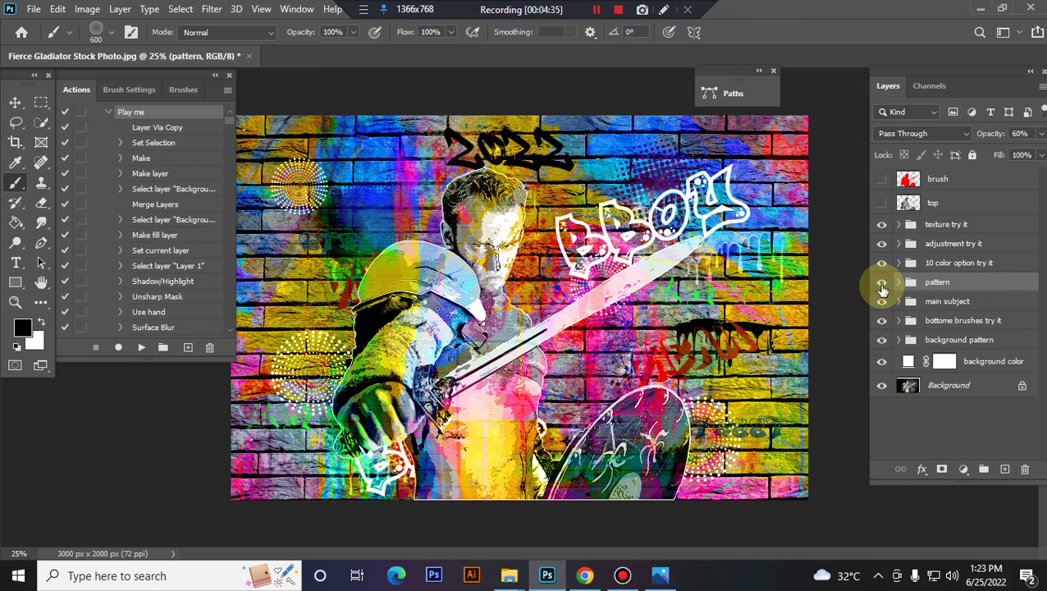
pyautogui.click(882, 287)
pyautogui.click(882, 286)
pyautogui.click(882, 289)
pyautogui.click(881, 287)
pyautogui.click(882, 282)
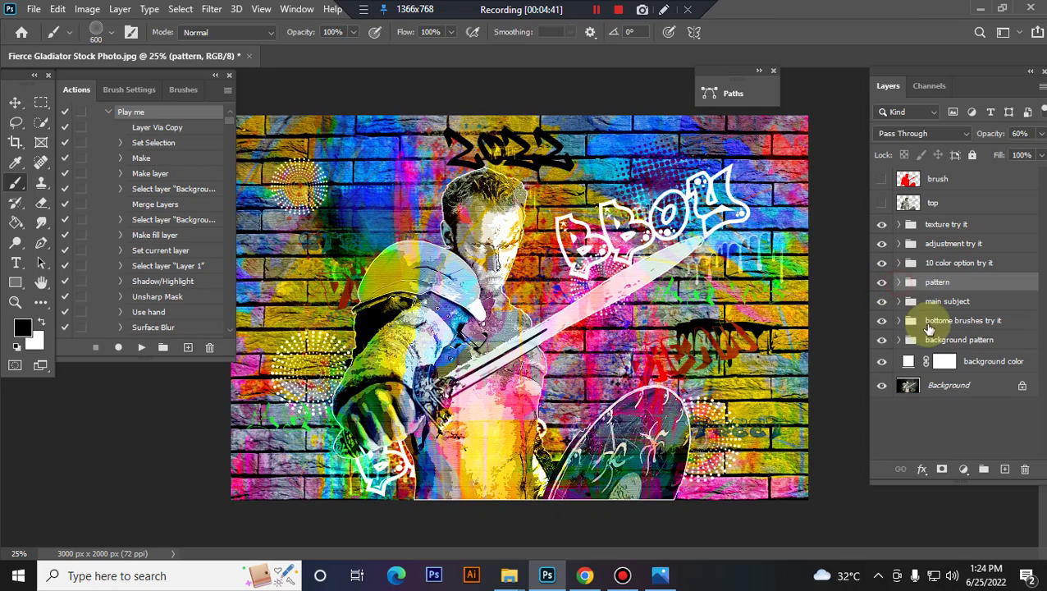
pyautogui.click(880, 304)
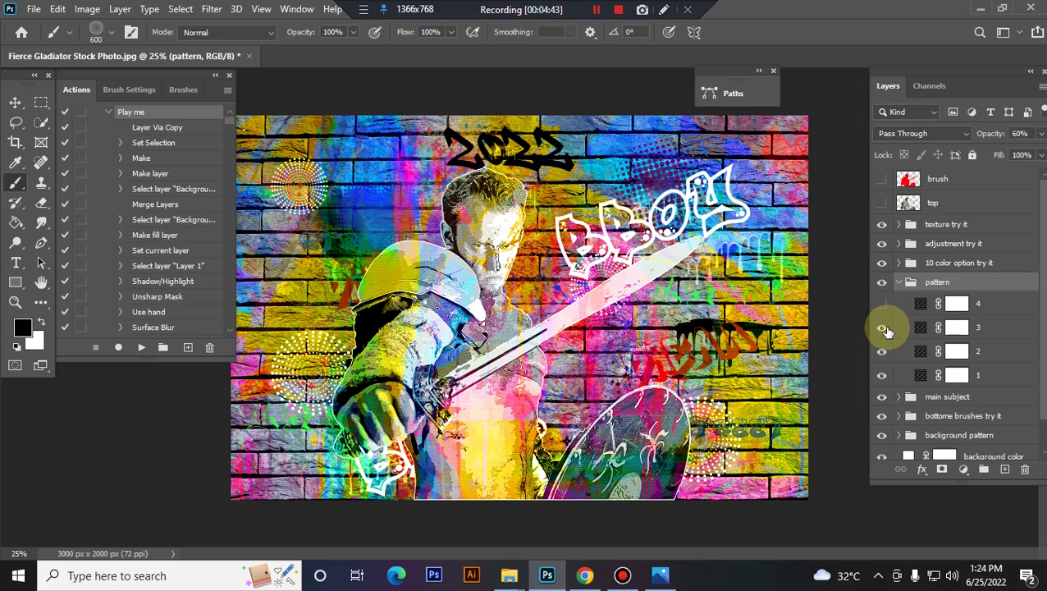
pyautogui.click(890, 353)
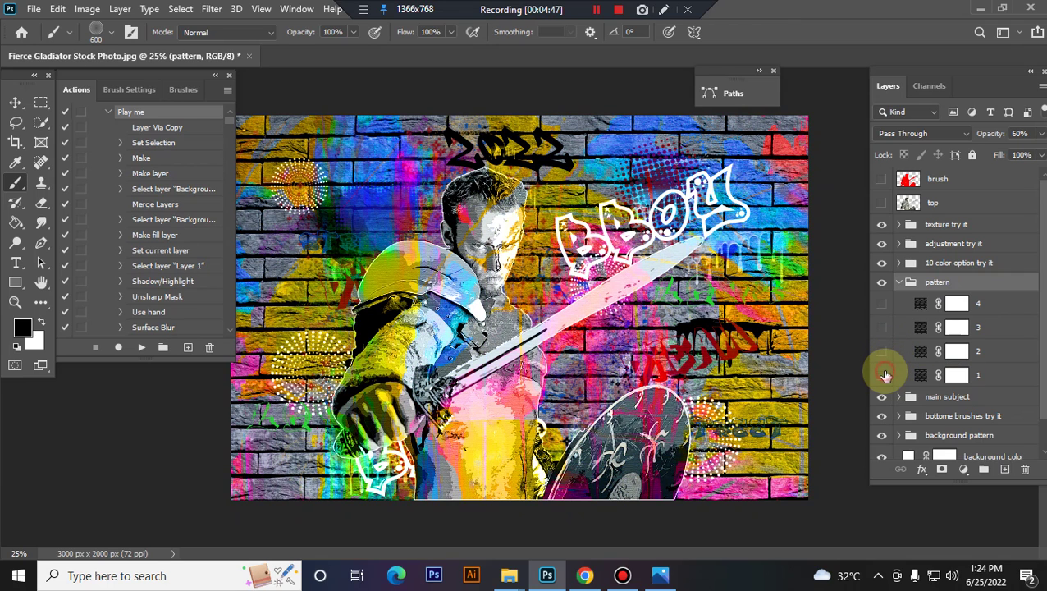
pyautogui.click(883, 375)
pyautogui.click(882, 353)
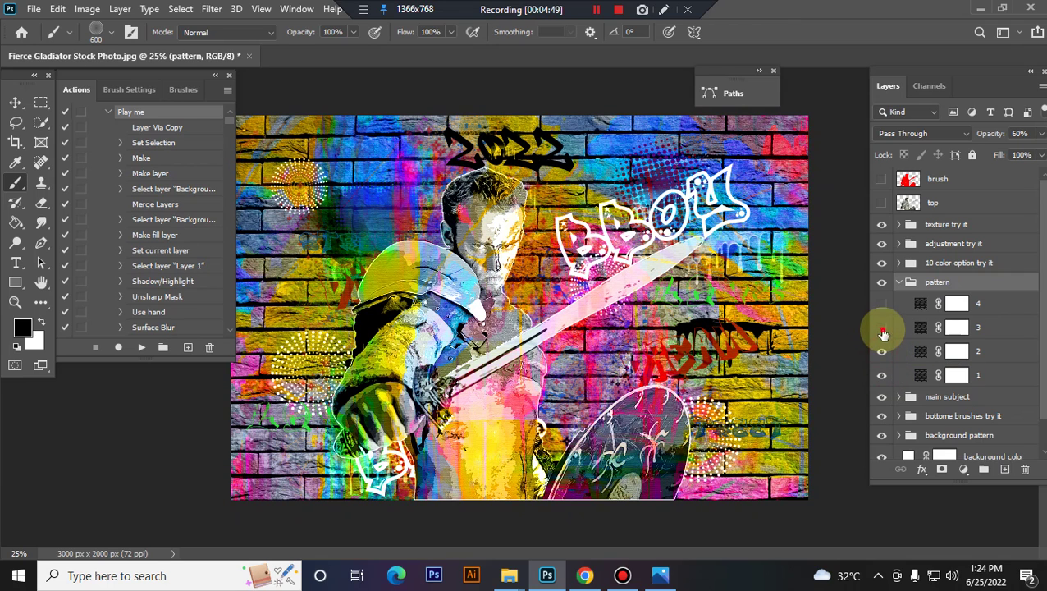
pyautogui.click(882, 327)
pyautogui.click(882, 304)
pyautogui.click(899, 281)
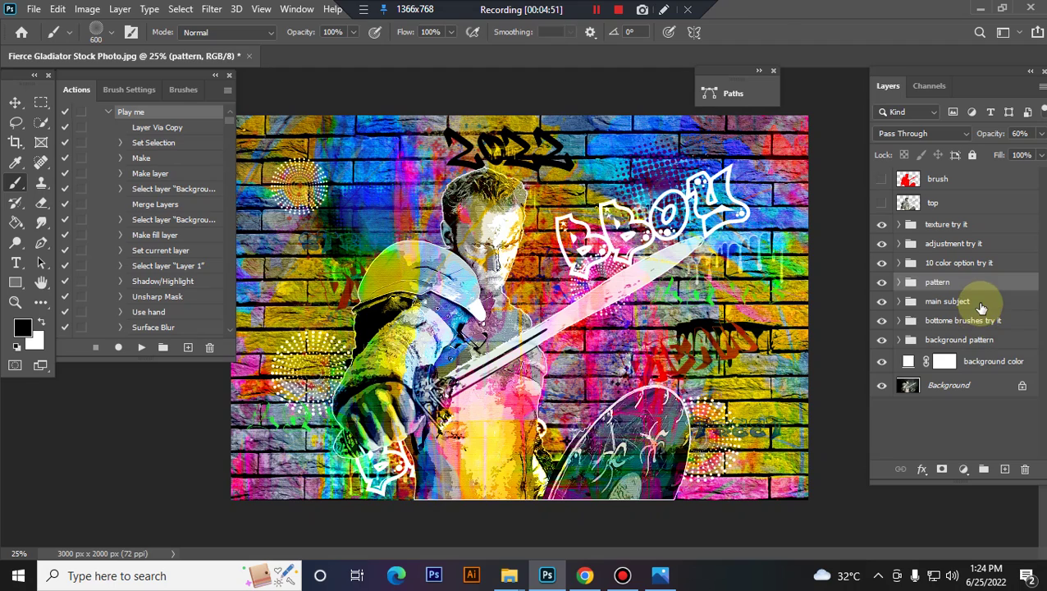
pyautogui.click(902, 305)
pyautogui.click(881, 304)
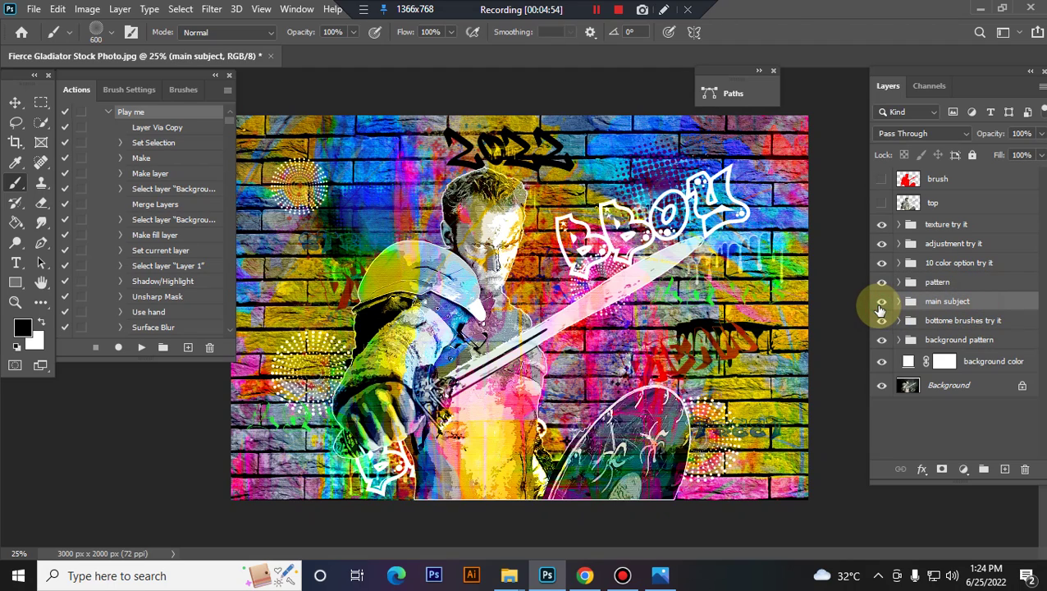
pyautogui.click(881, 303)
pyautogui.click(883, 322)
pyautogui.click(883, 322)
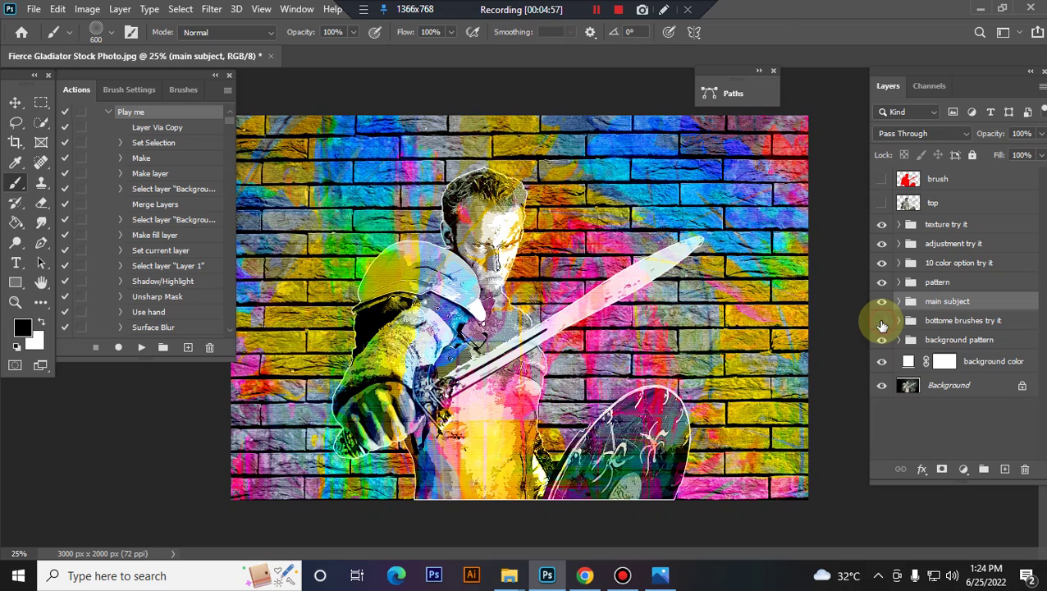
pyautogui.click(881, 321)
pyautogui.click(881, 322)
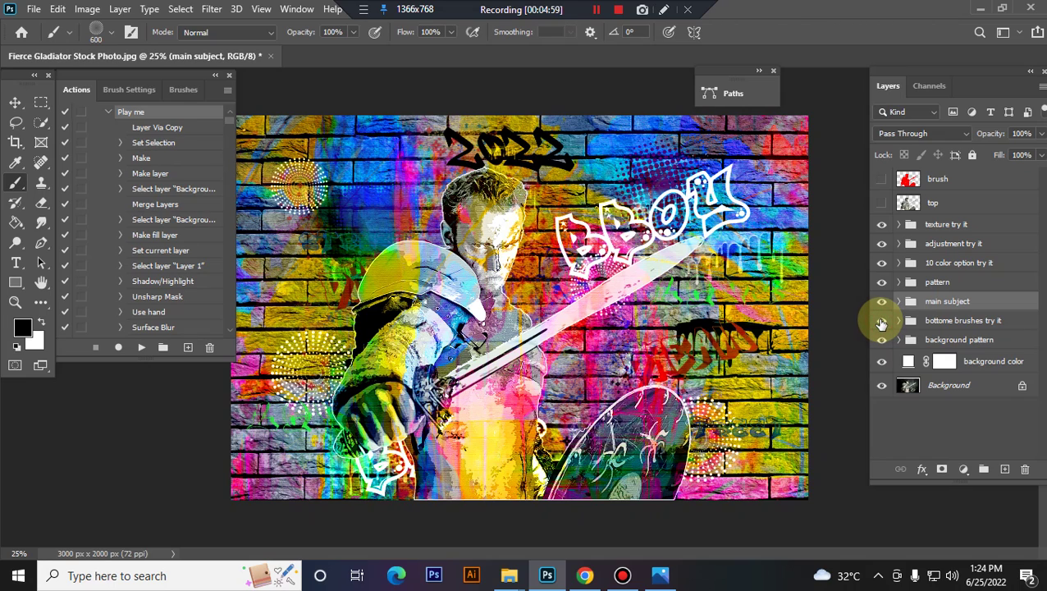
pyautogui.click(881, 321)
# - Expand the 'bottome brushes try it' group and toggle layers b 20, b 19 and b 18 to preview them
pyautogui.click(901, 323)
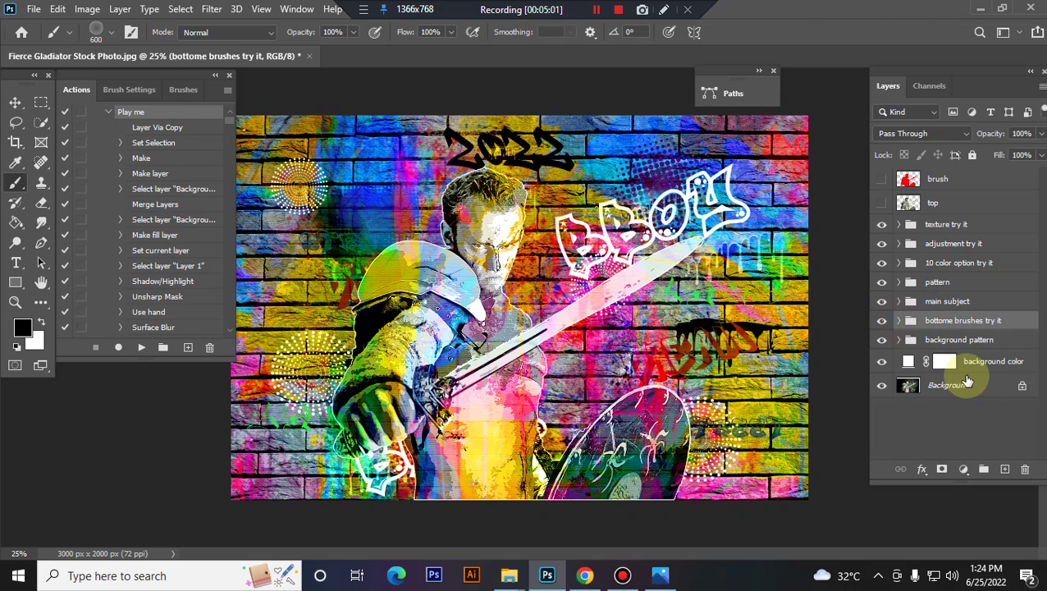
pyautogui.click(900, 321)
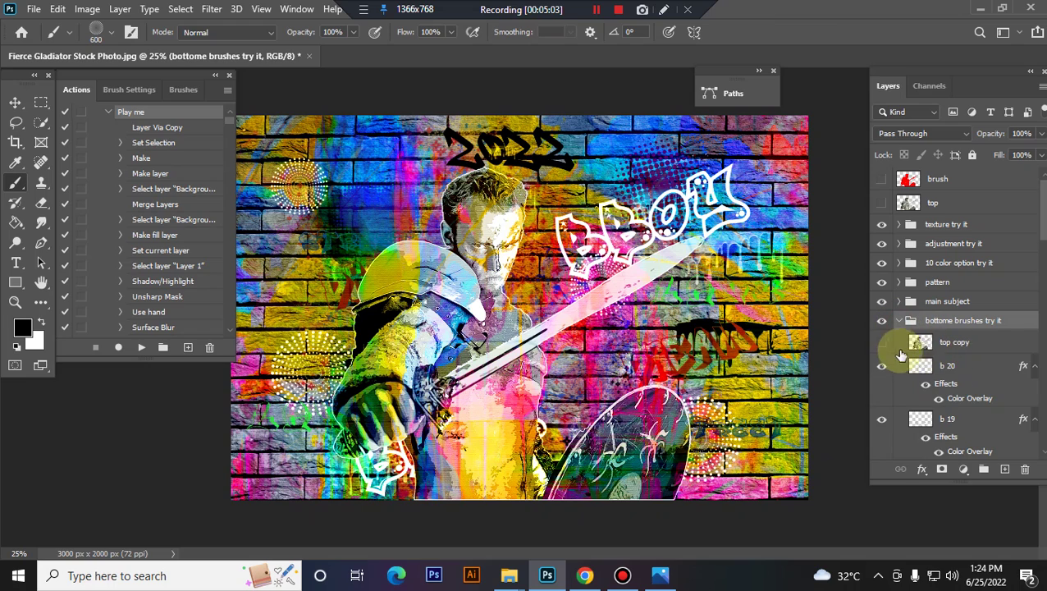
pyautogui.click(981, 399)
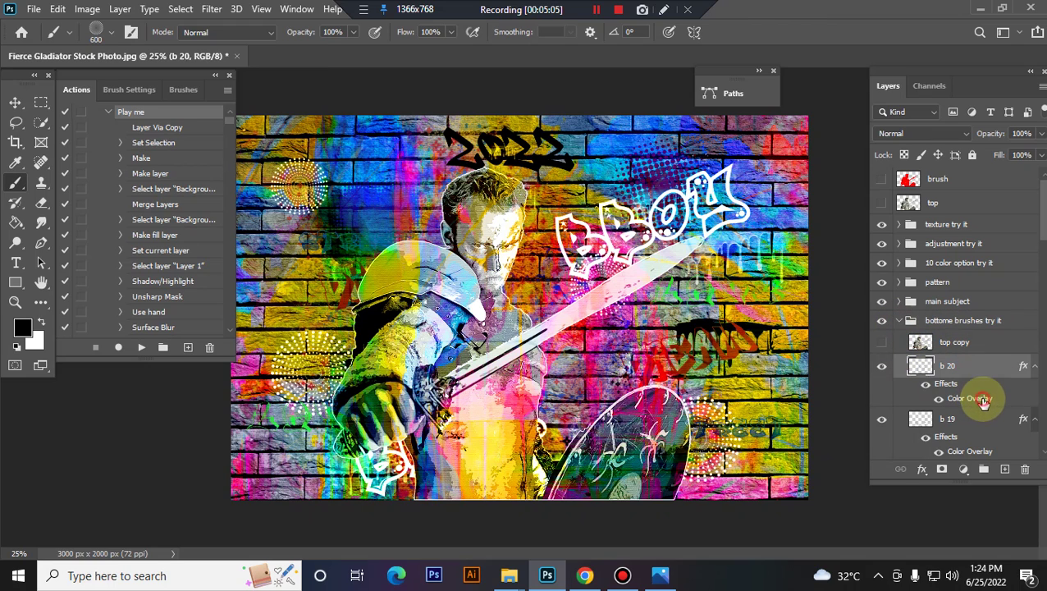
pyautogui.click(881, 368)
pyautogui.click(882, 370)
pyautogui.scroll(-2, 884, 369)
pyautogui.click(894, 374)
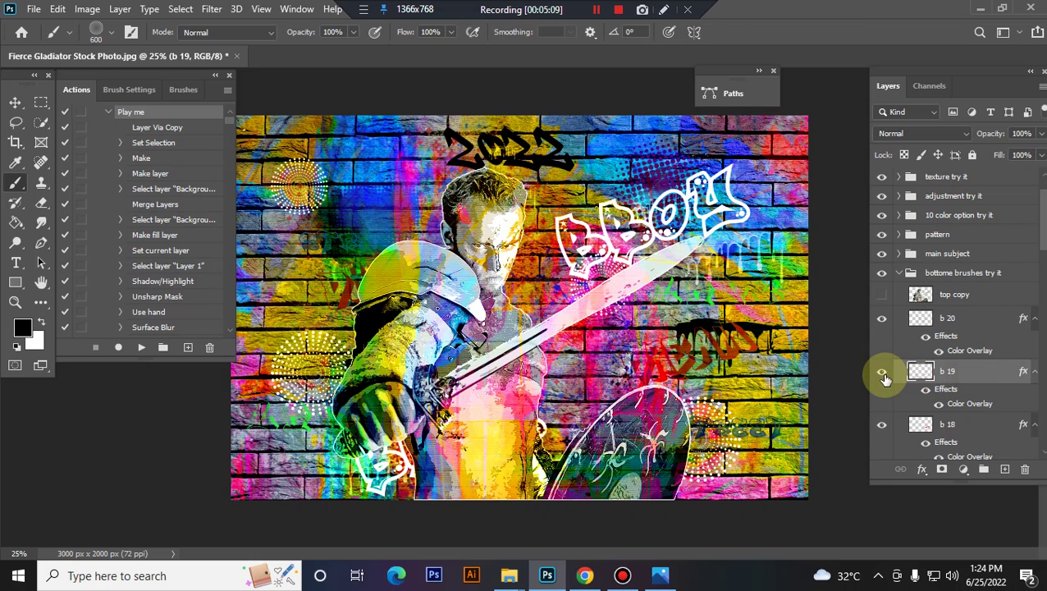
pyautogui.click(882, 374)
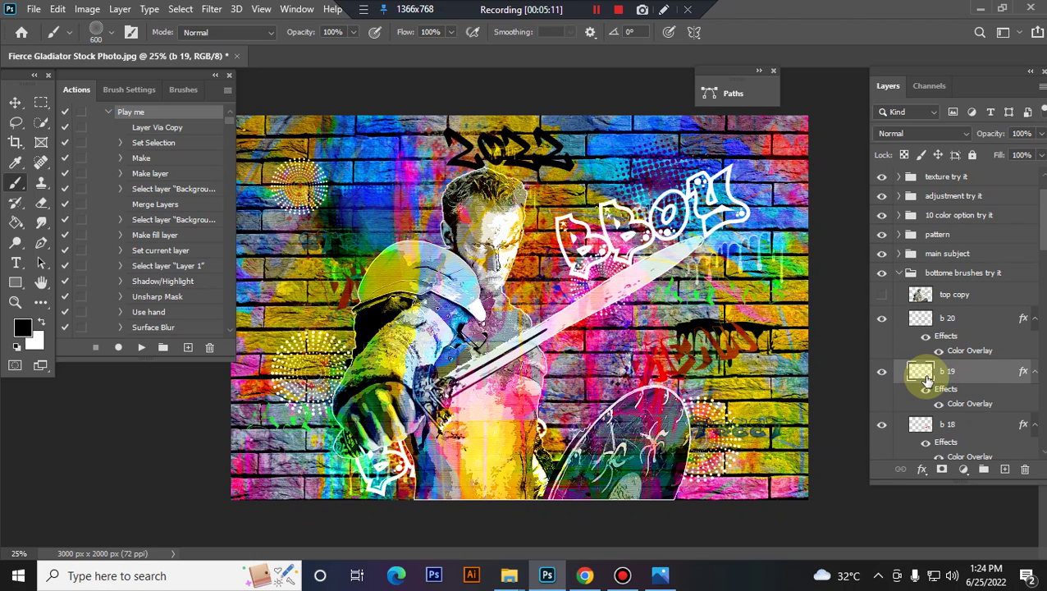
pyautogui.scroll(-2, 882, 379)
pyautogui.click(892, 377)
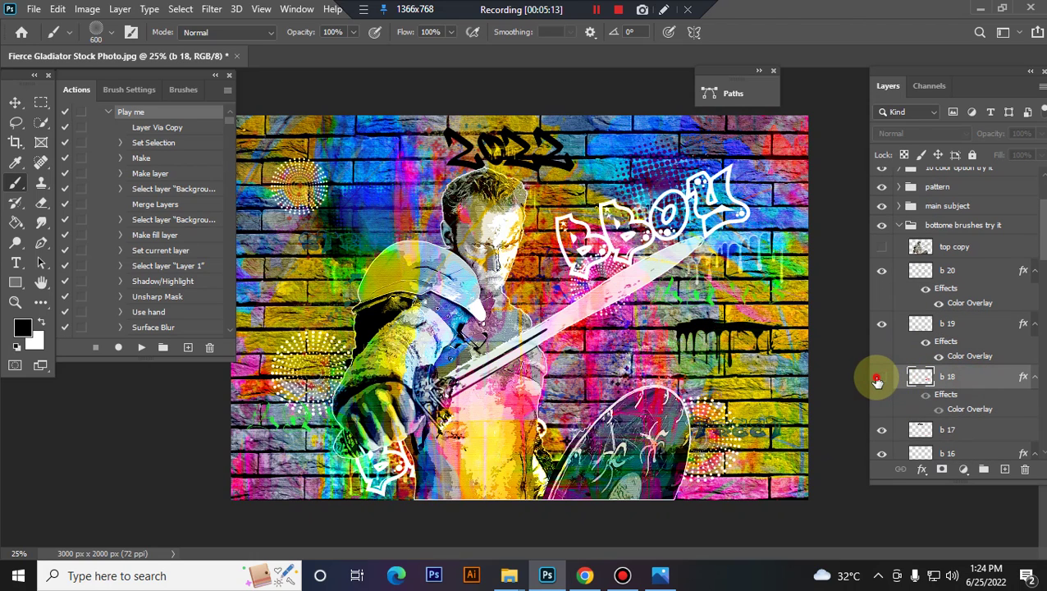
pyautogui.click(879, 378)
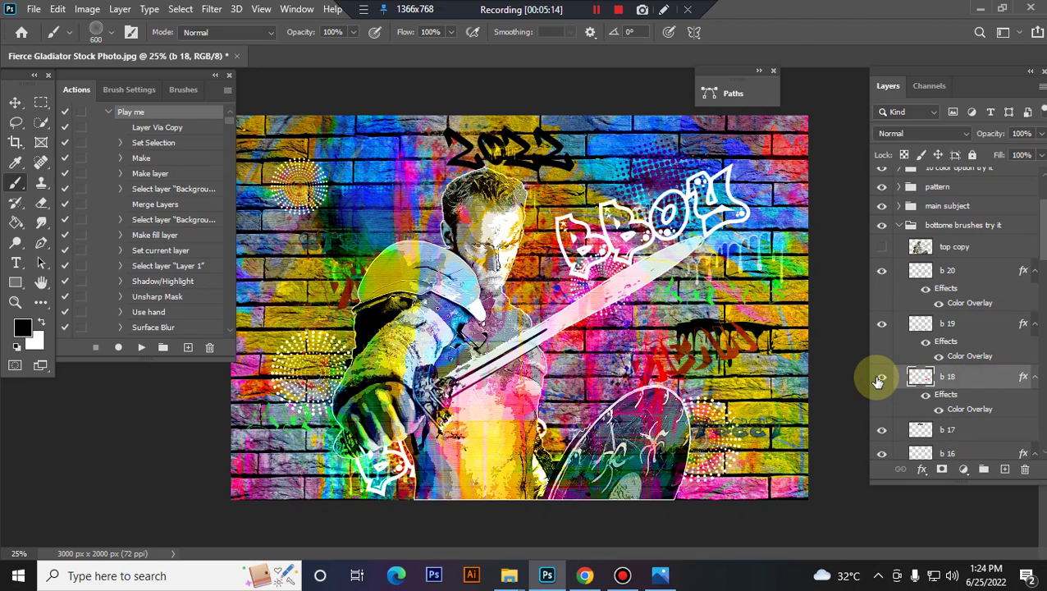
# - Change b 18's Color Overlay colour to white #ffffff
pyautogui.doubleClick(978, 411)
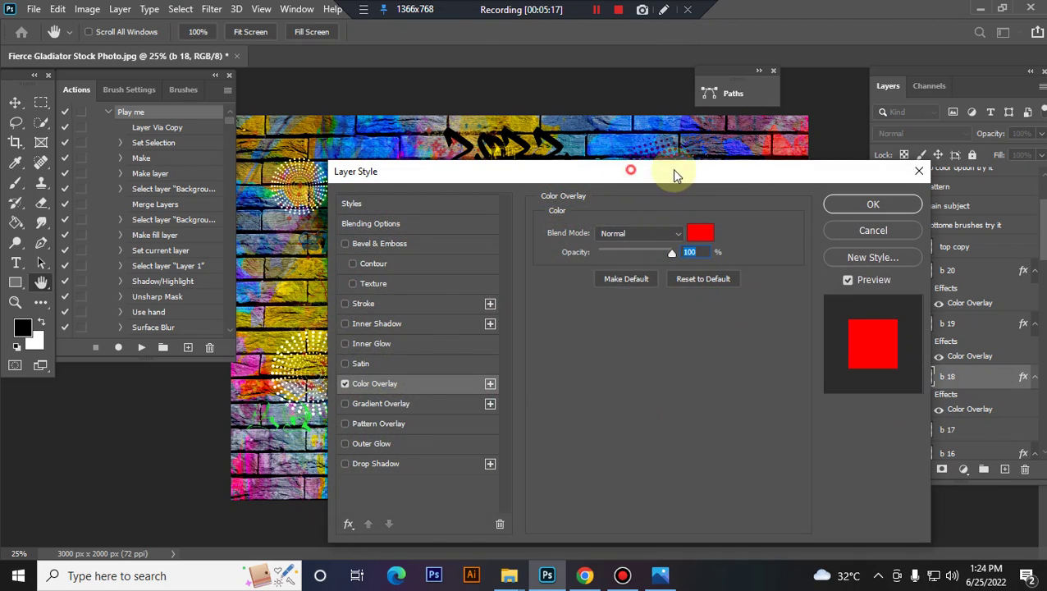
pyautogui.moveTo(675, 175); pyautogui.dragTo(936, 160)
pyautogui.click(960, 217)
pyautogui.click(90, 173)
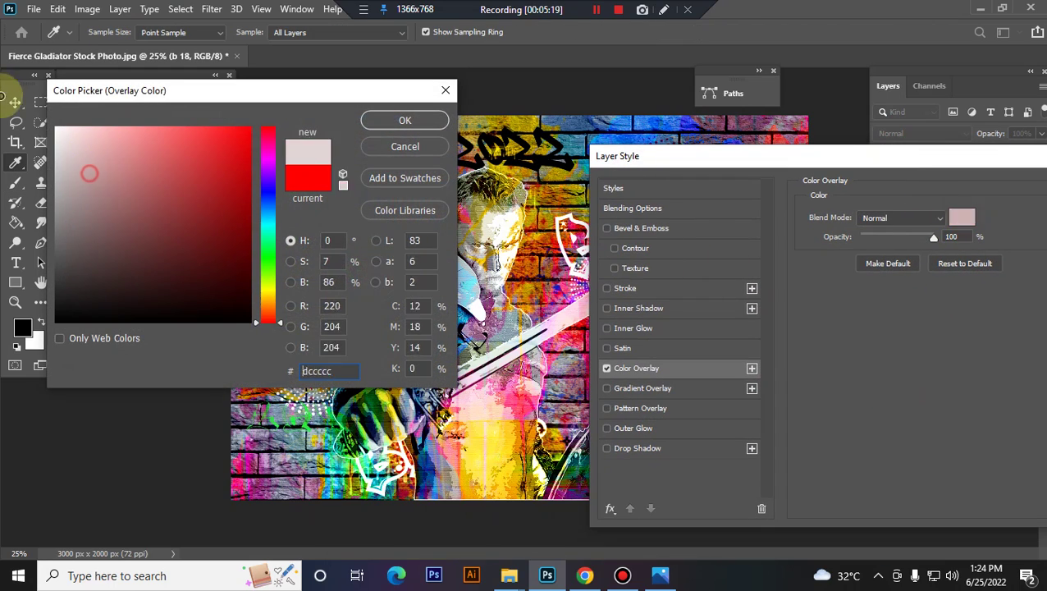
pyautogui.write('ffffff')
pyautogui.click(405, 120)
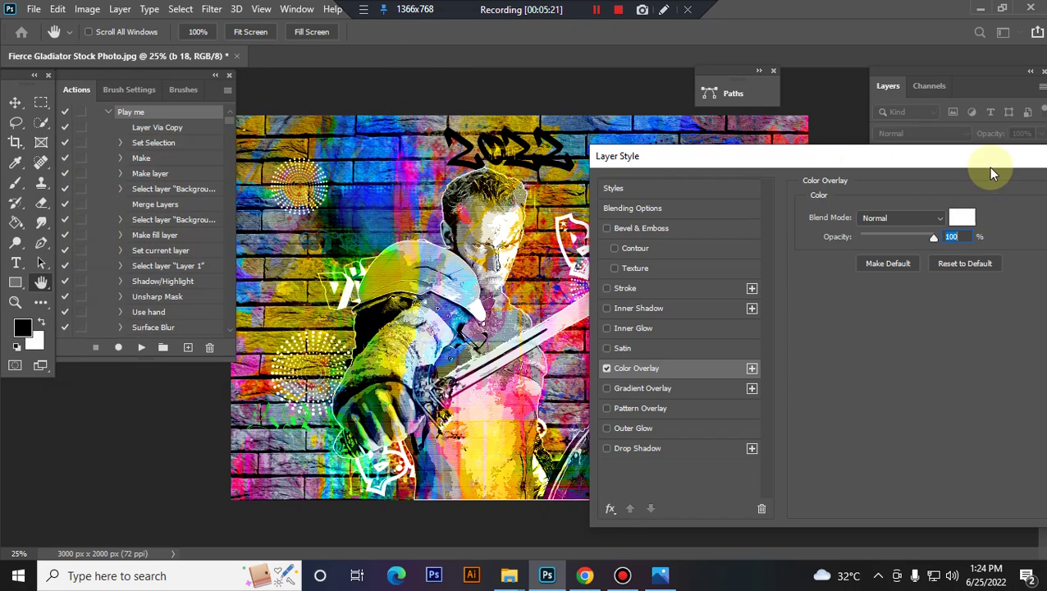
pyautogui.moveTo(991, 168); pyautogui.dragTo(748, 163)
# - Apply the white colour overlay, then scale the b 18 lettering to about 115% and rotate it 10°
pyautogui.click(882, 187)
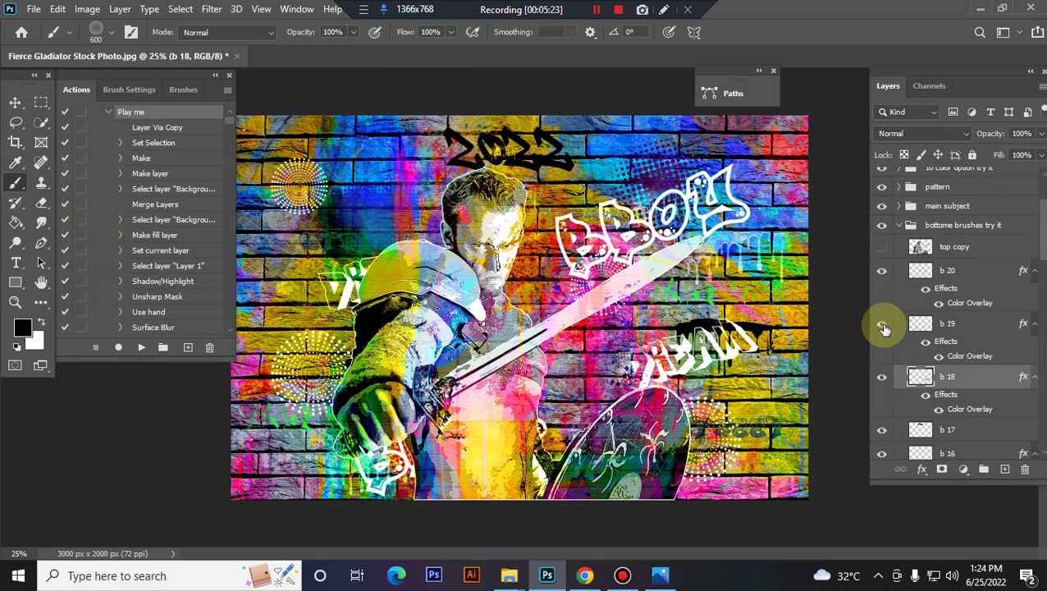
pyautogui.scroll(-1, 968, 397)
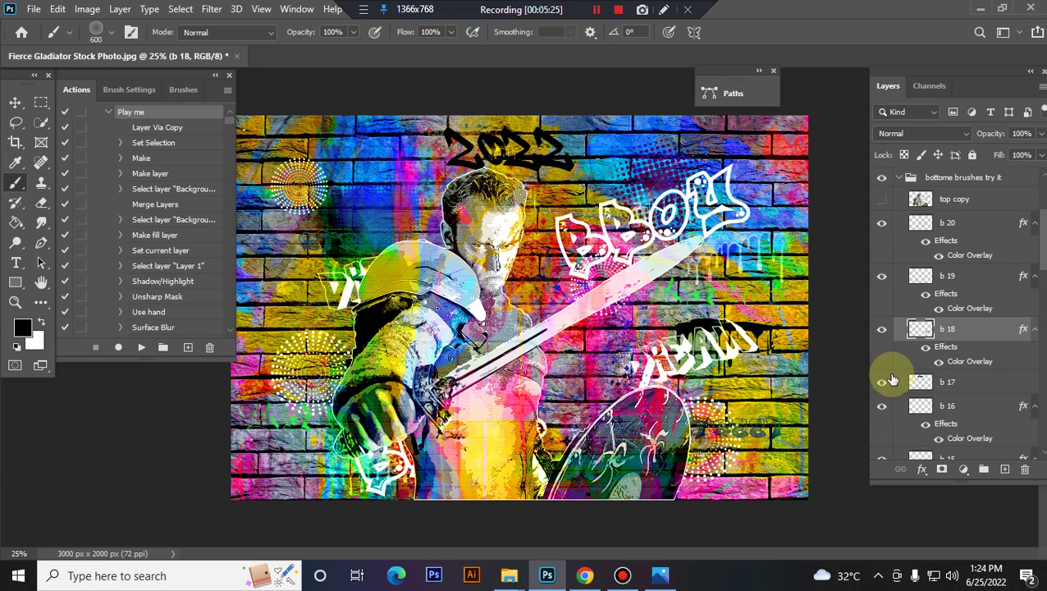
pyautogui.hotkey('ctrl', 't')
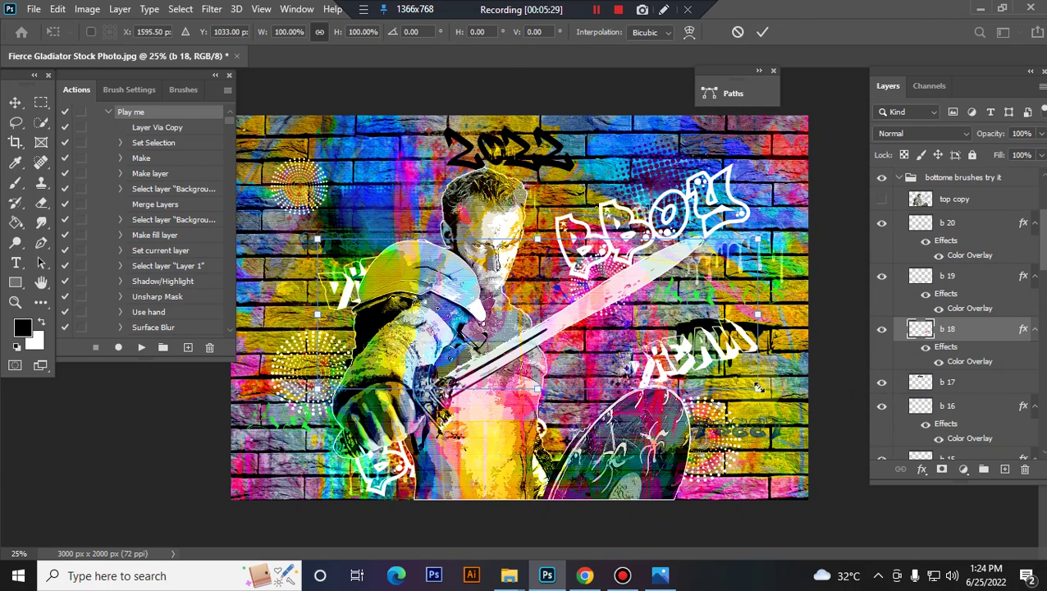
pyautogui.moveTo(758, 387)
pyautogui.mouseDown()
pyautogui.moveTo(802, 410)
pyautogui.moveTo(763, 434)
pyautogui.mouseUp()
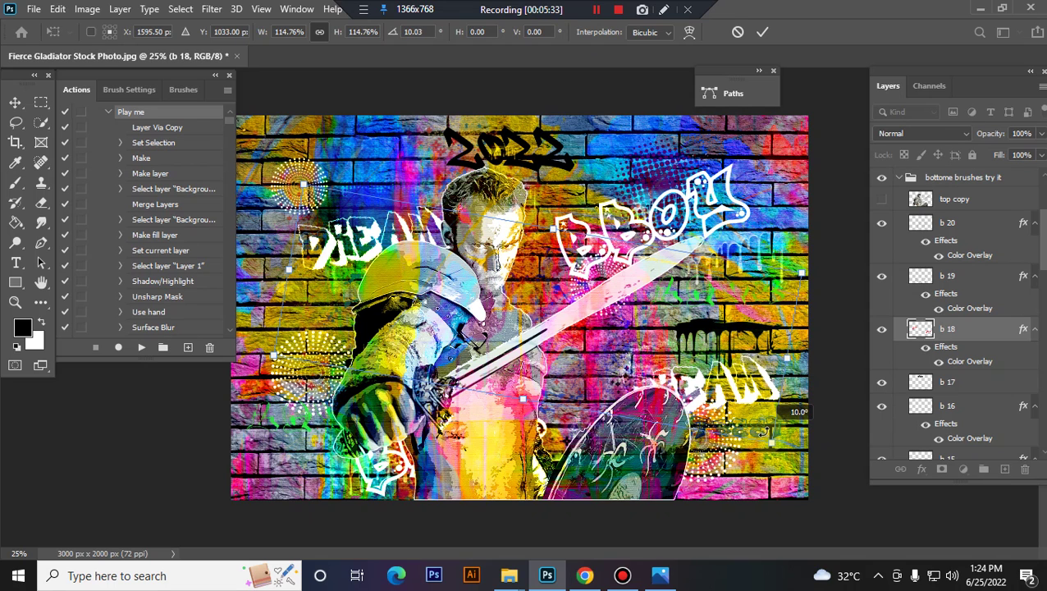
pyautogui.press('Return')
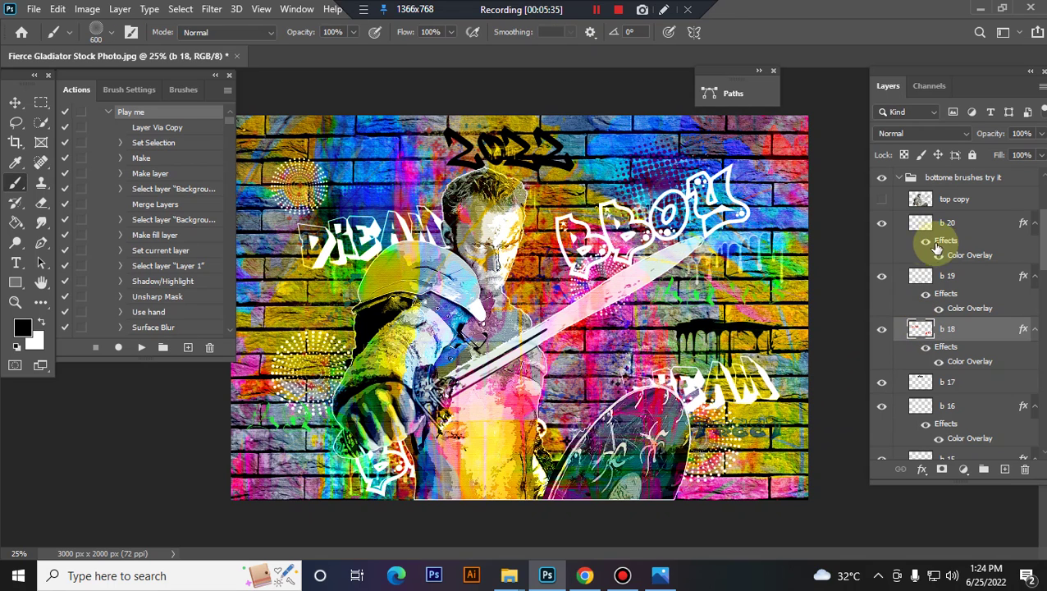
pyautogui.scroll(3, 919, 246)
pyautogui.click(899, 273)
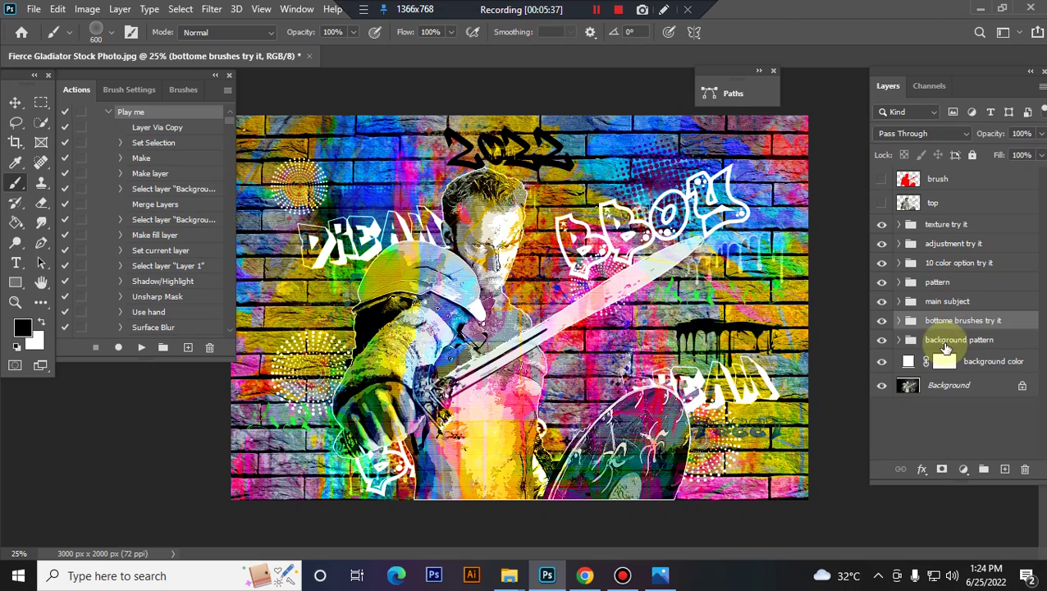
pyautogui.click(906, 343)
pyautogui.click(899, 341)
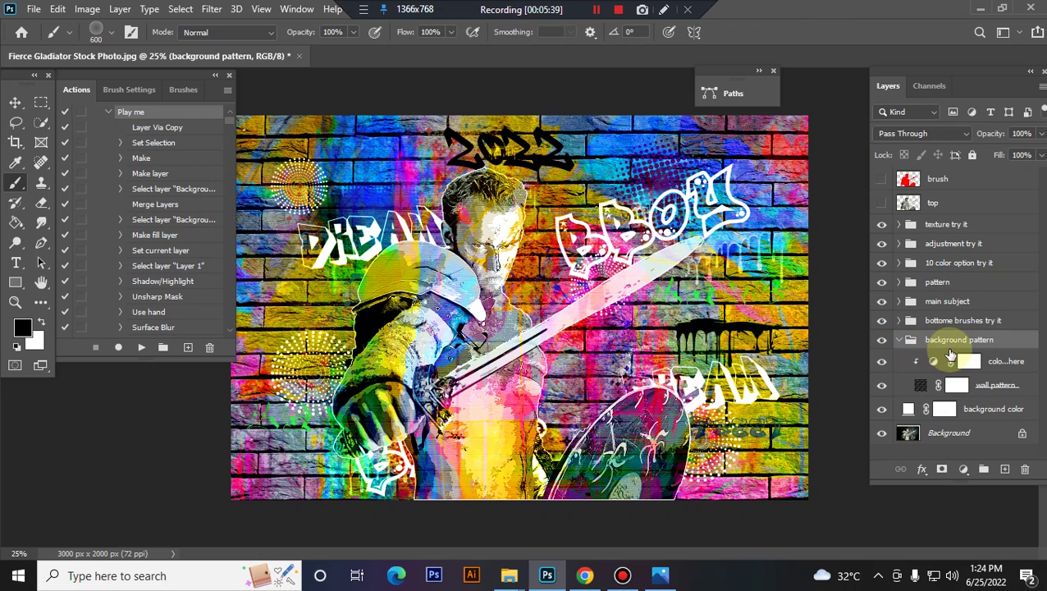
pyautogui.click(883, 363)
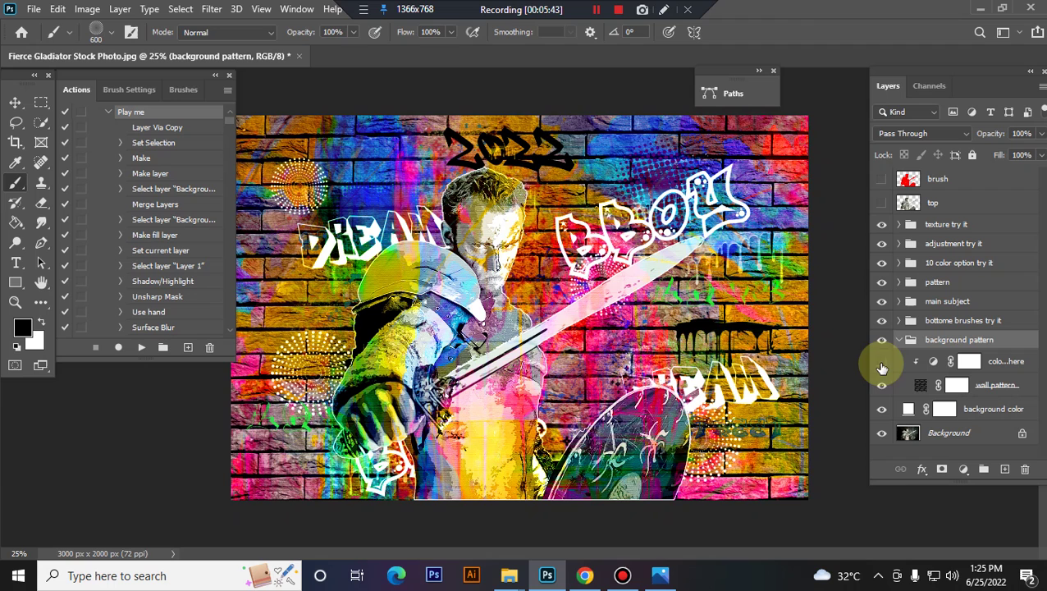
pyautogui.click(882, 364)
pyautogui.click(883, 385)
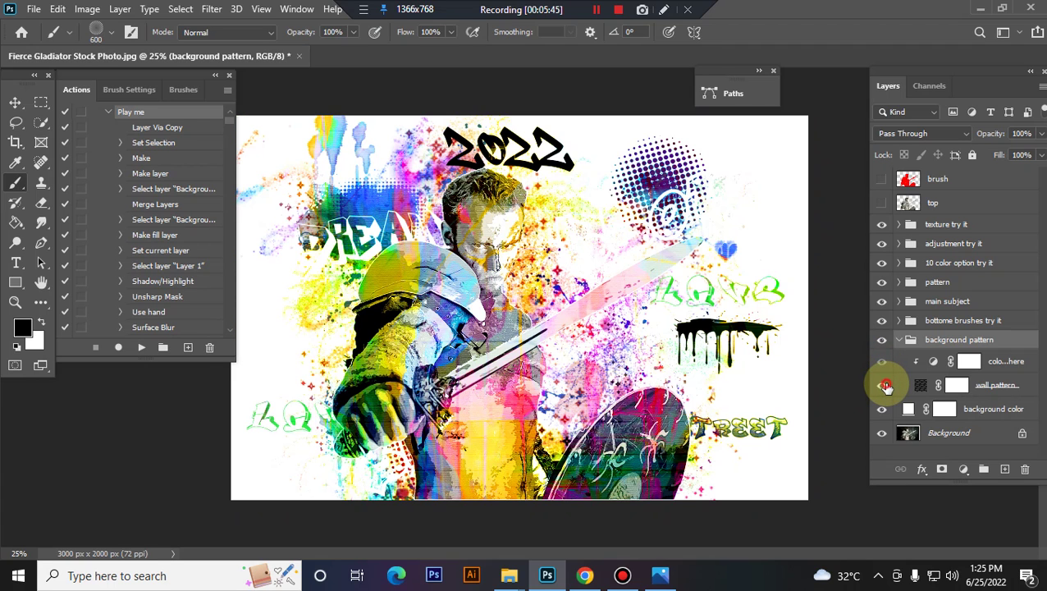
pyautogui.click(882, 386)
pyautogui.click(899, 340)
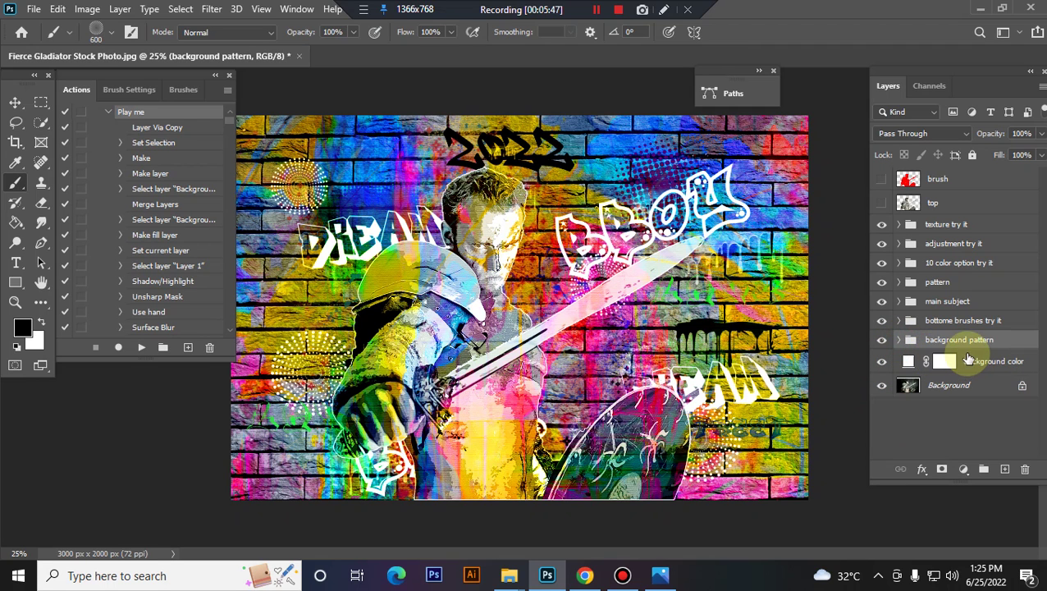